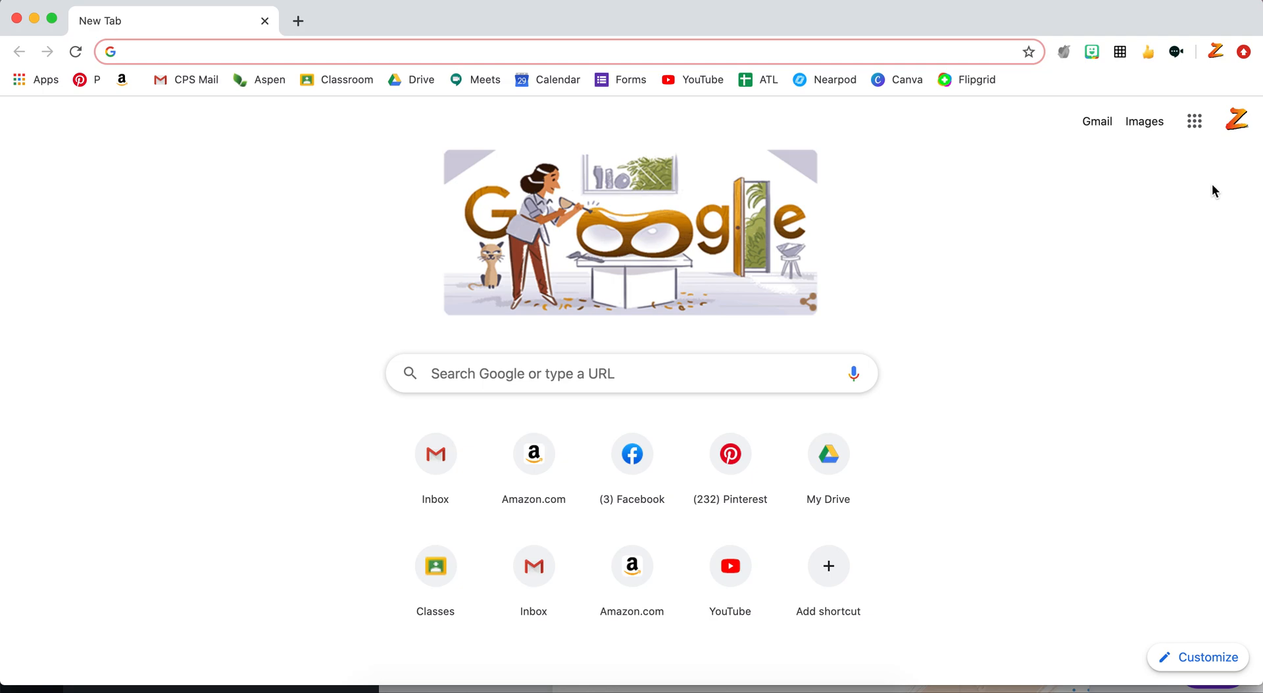
- Open Google Docs from the browser's Google apps and create a blank document
{"action": "left_click", "coordinate": [1194, 125]}
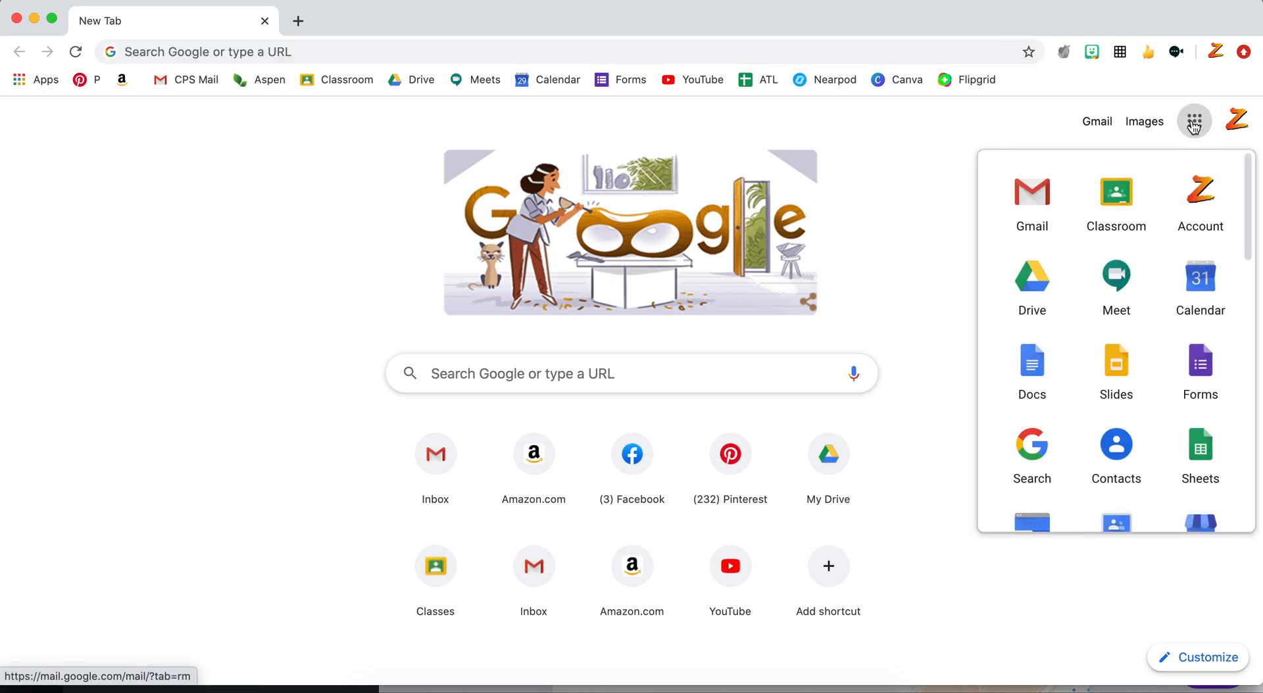
{"action": "left_click", "coordinate": [1034, 363]}
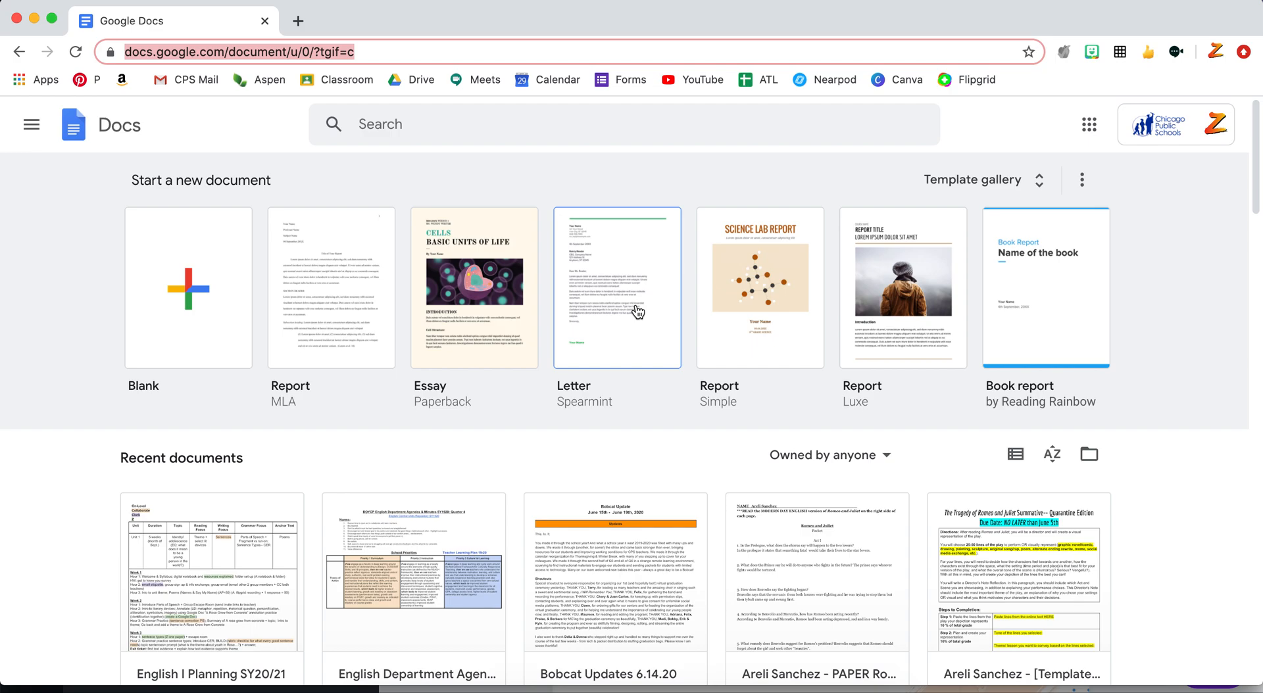
{"action": "left_click", "coordinate": [188, 290]}
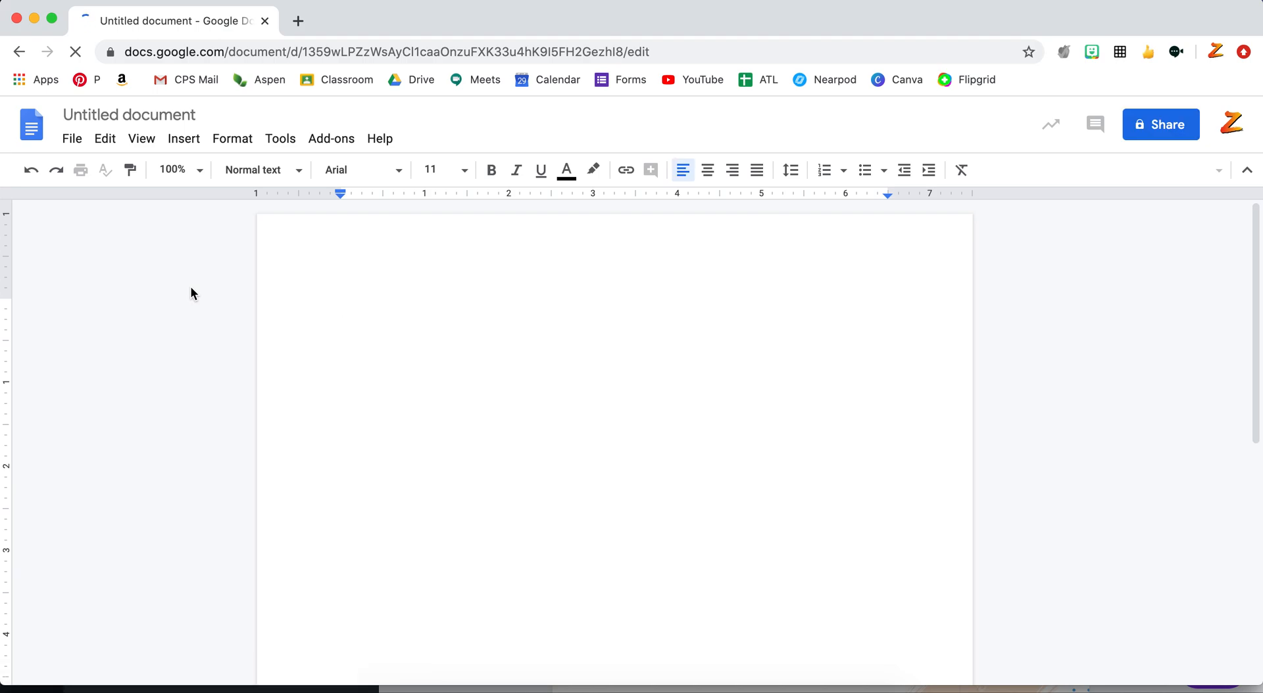
- Rename the document "My Favorite Ice Cream Flavors"
{"action": "left_click", "coordinate": [130, 110]}
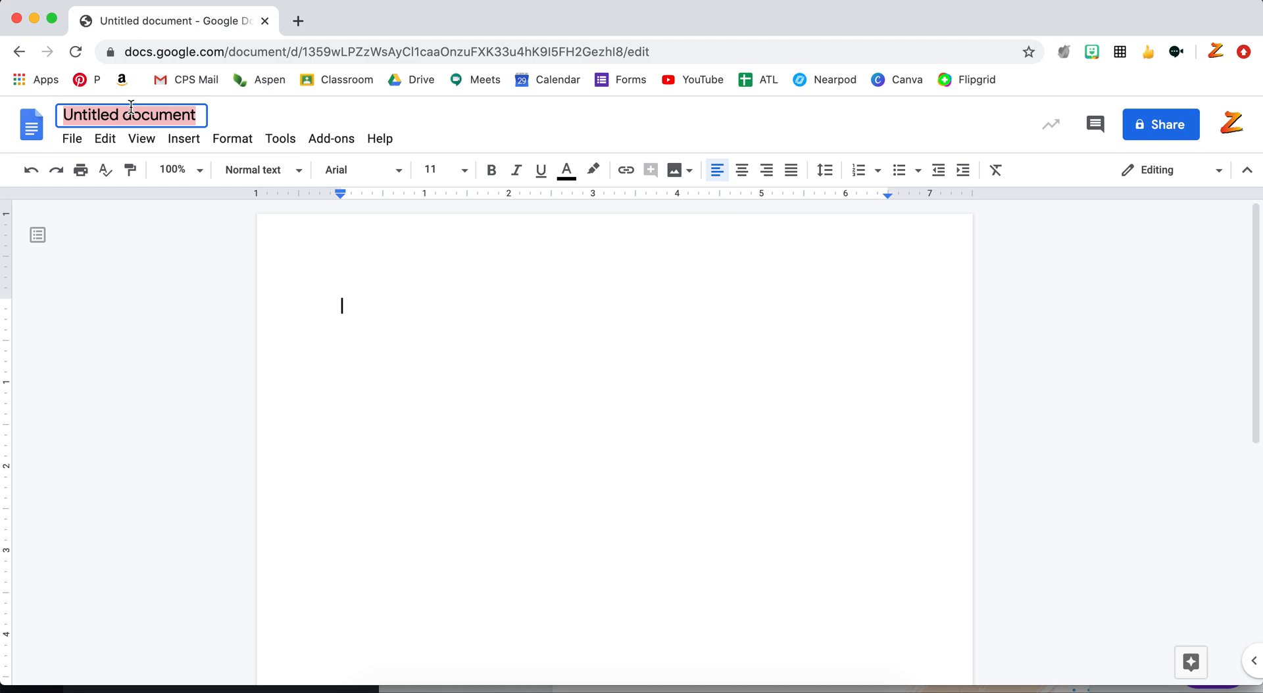
{"action": "type", "text": "My Fa"}
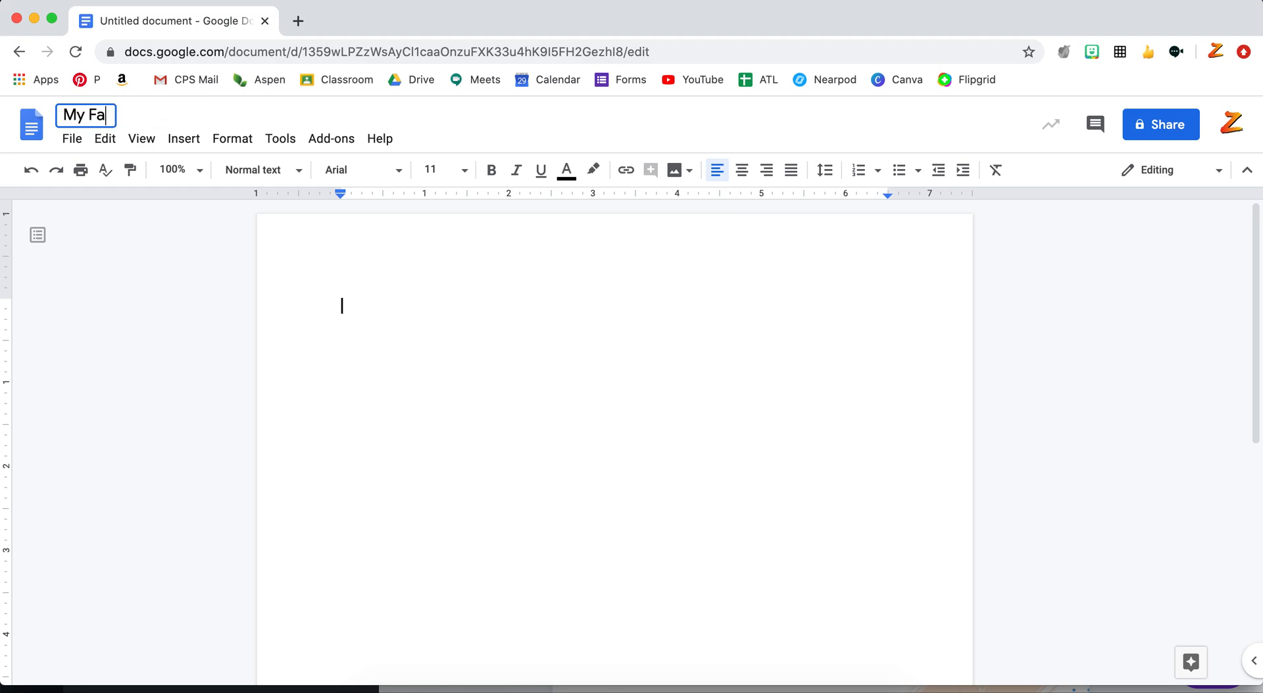
{"action": "type", "text": "vorite Ice "}
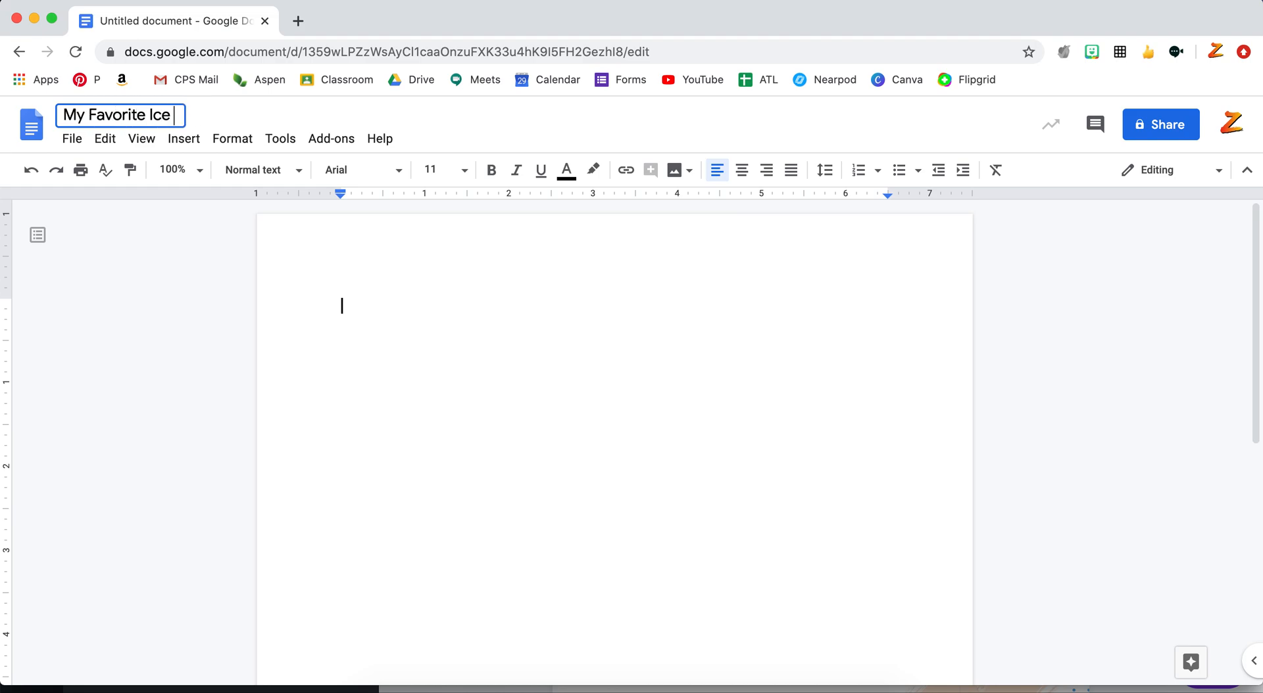
{"action": "type", "text": "Cream Flavors"}
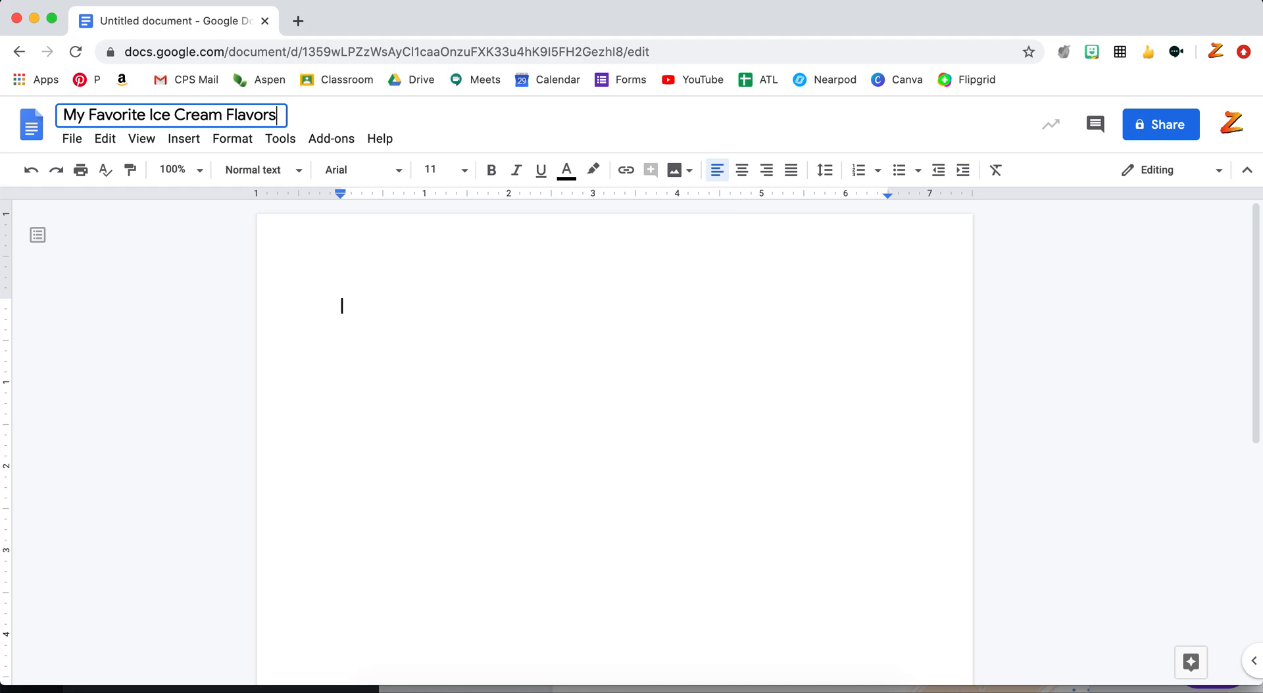
{"action": "left_click", "coordinate": [482, 322]}
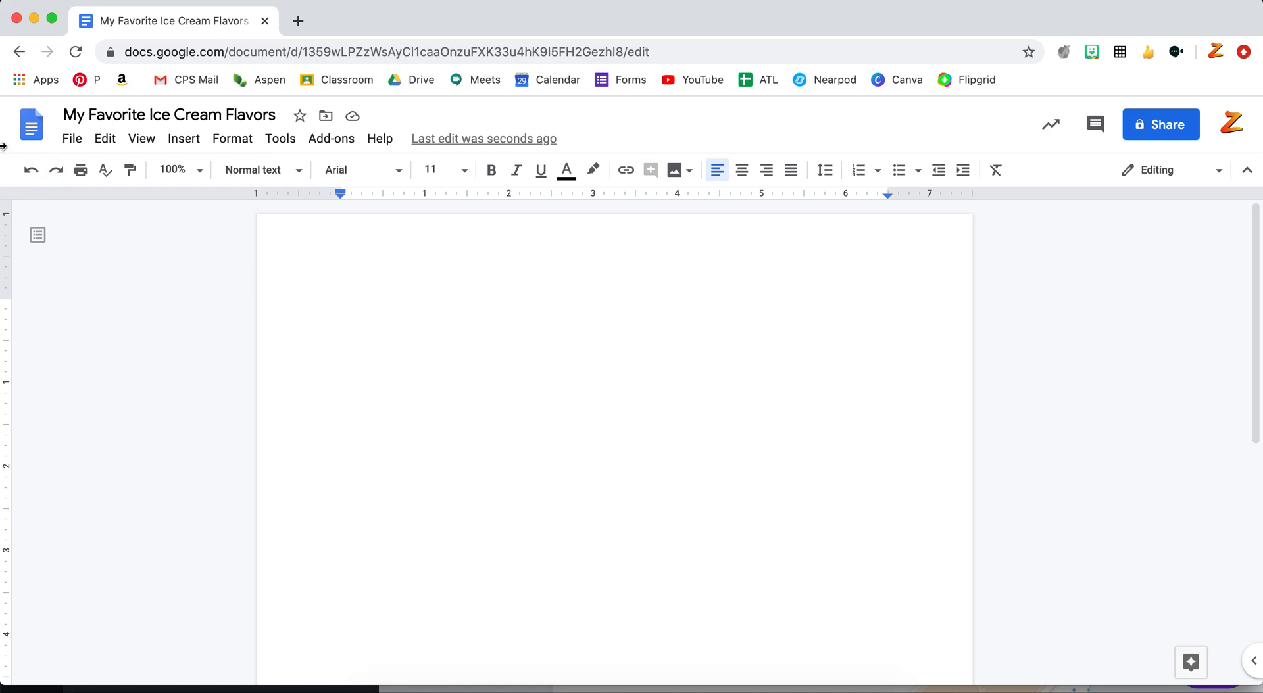
- Change the page orientation to landscape in the page setup
{"action": "left_click", "coordinate": [73, 140]}
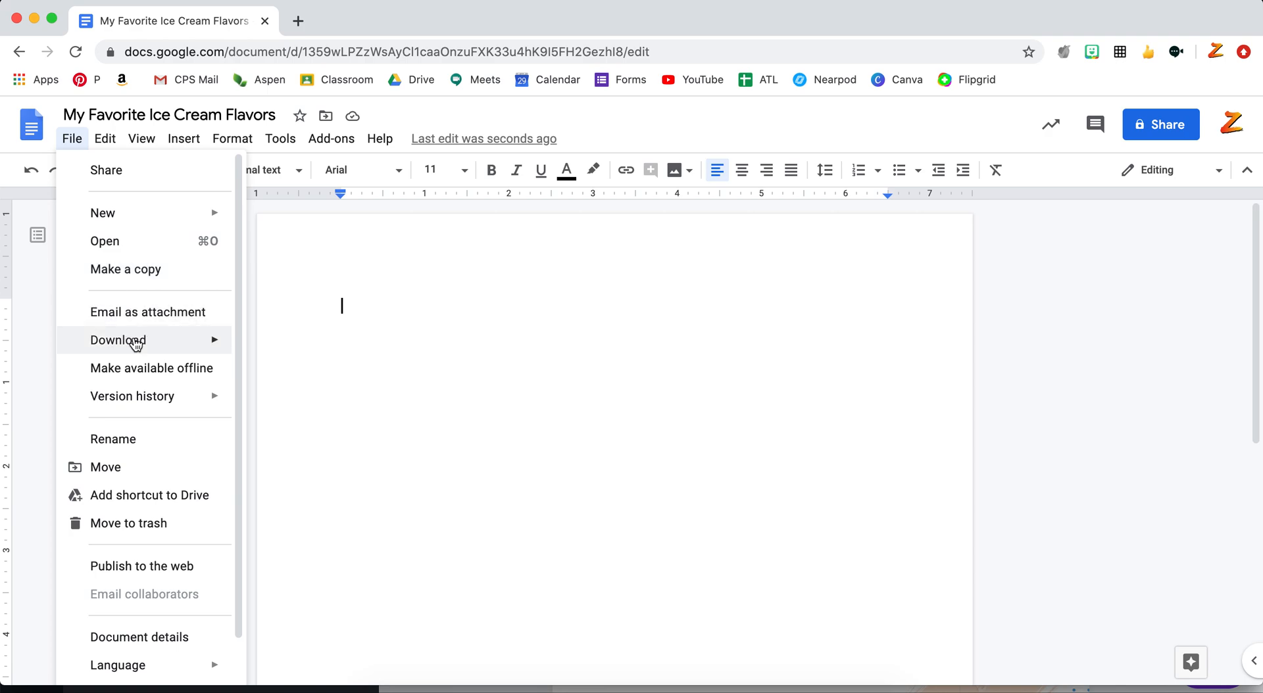
{"action": "mouse_move", "coordinate": [98, 342]}
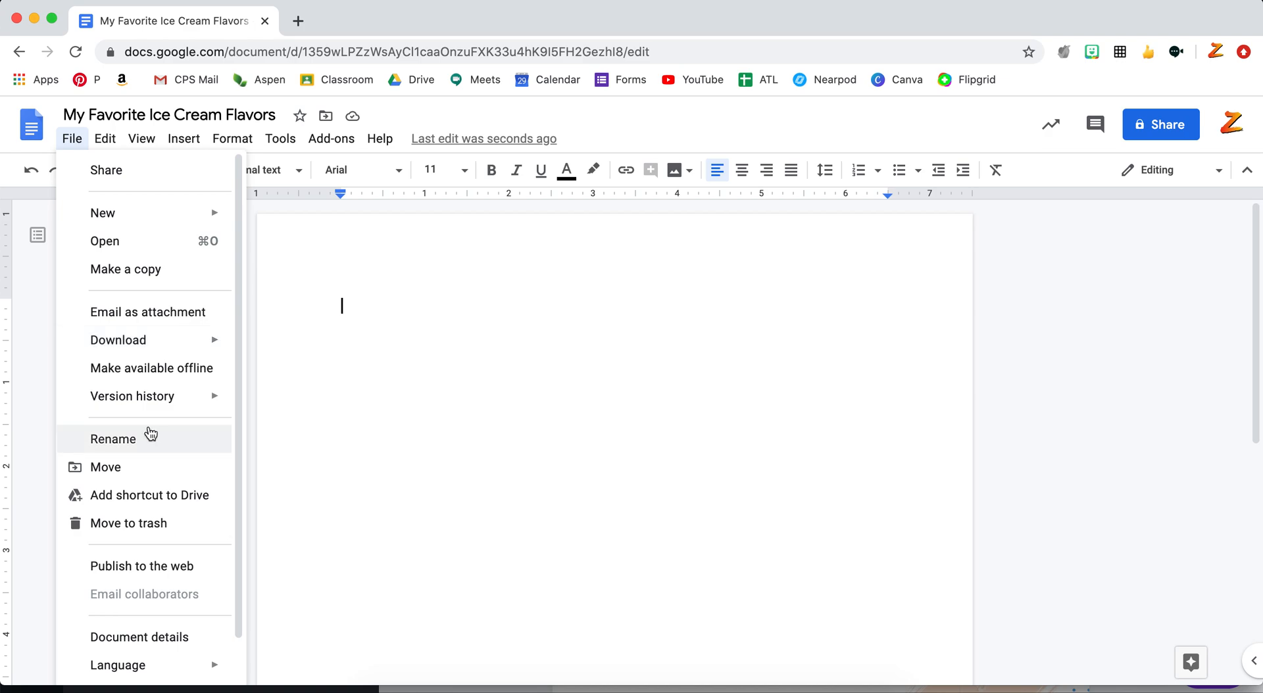
{"action": "scroll", "coordinate": [150, 434], "scroll_direction": "down", "scroll_amount": 2}
{"action": "mouse_move", "coordinate": [163, 358]}
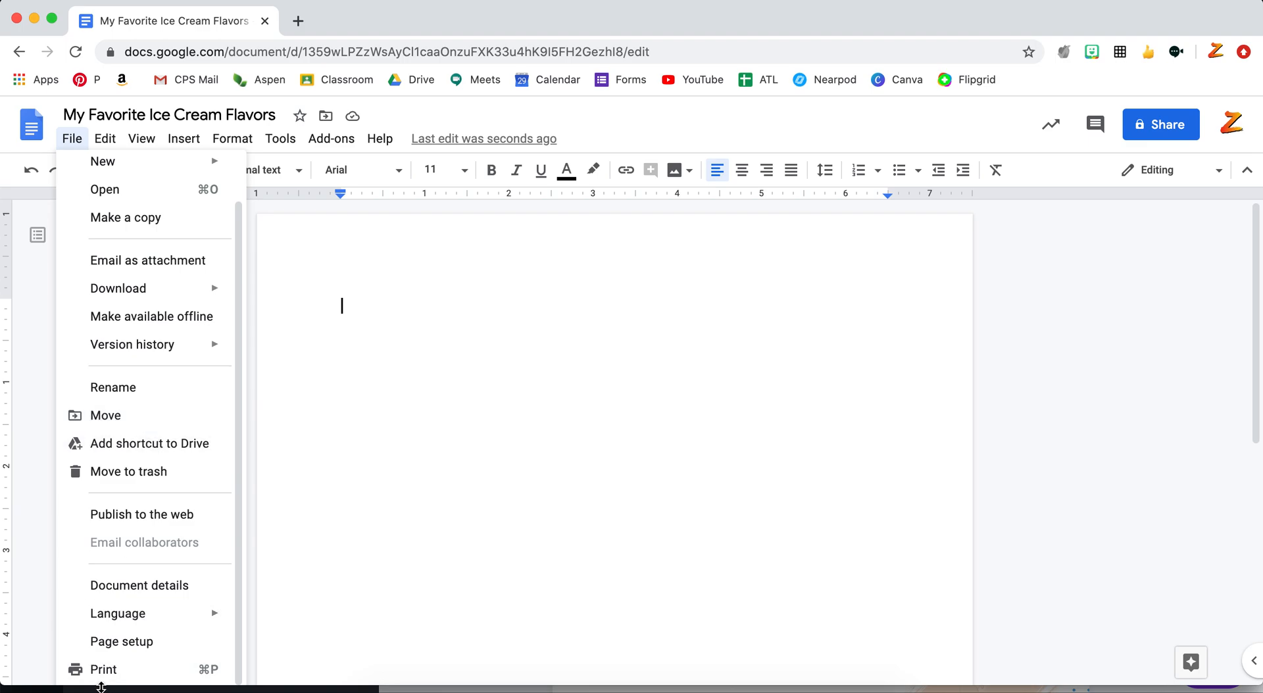
{"action": "left_click", "coordinate": [127, 644]}
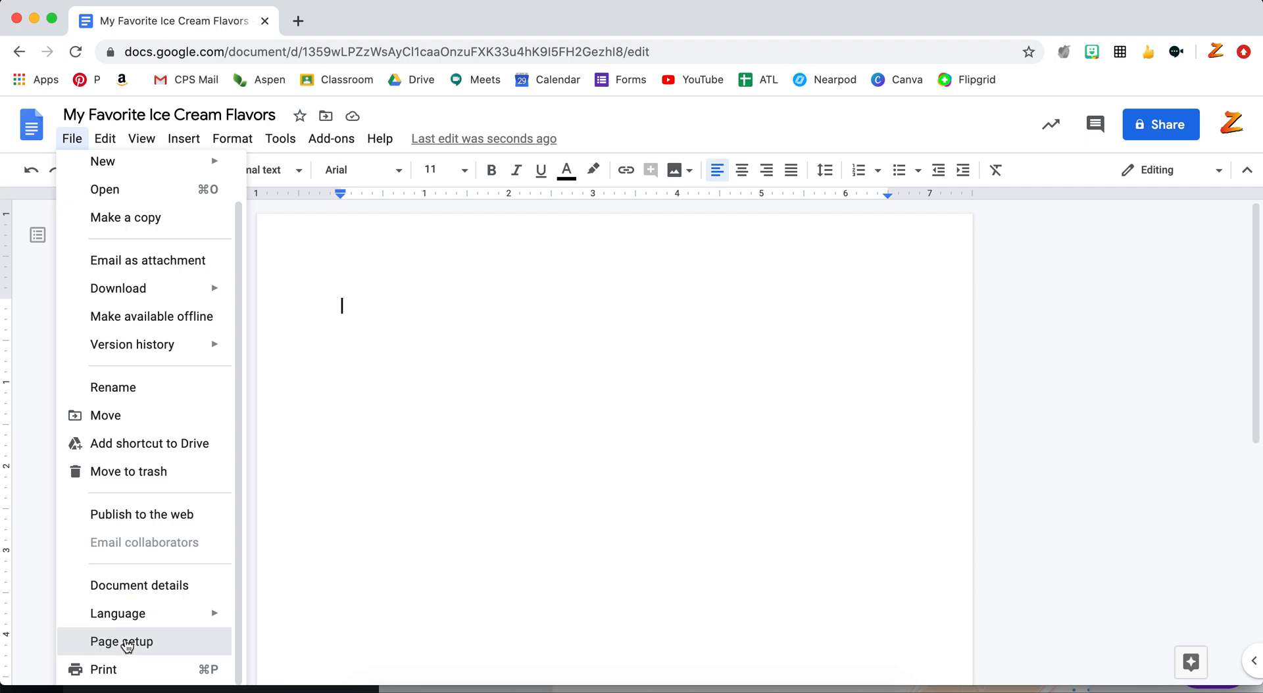
{"action": "left_click_drag", "start_coordinate": [688, 278], "coordinate": [794, 287]}
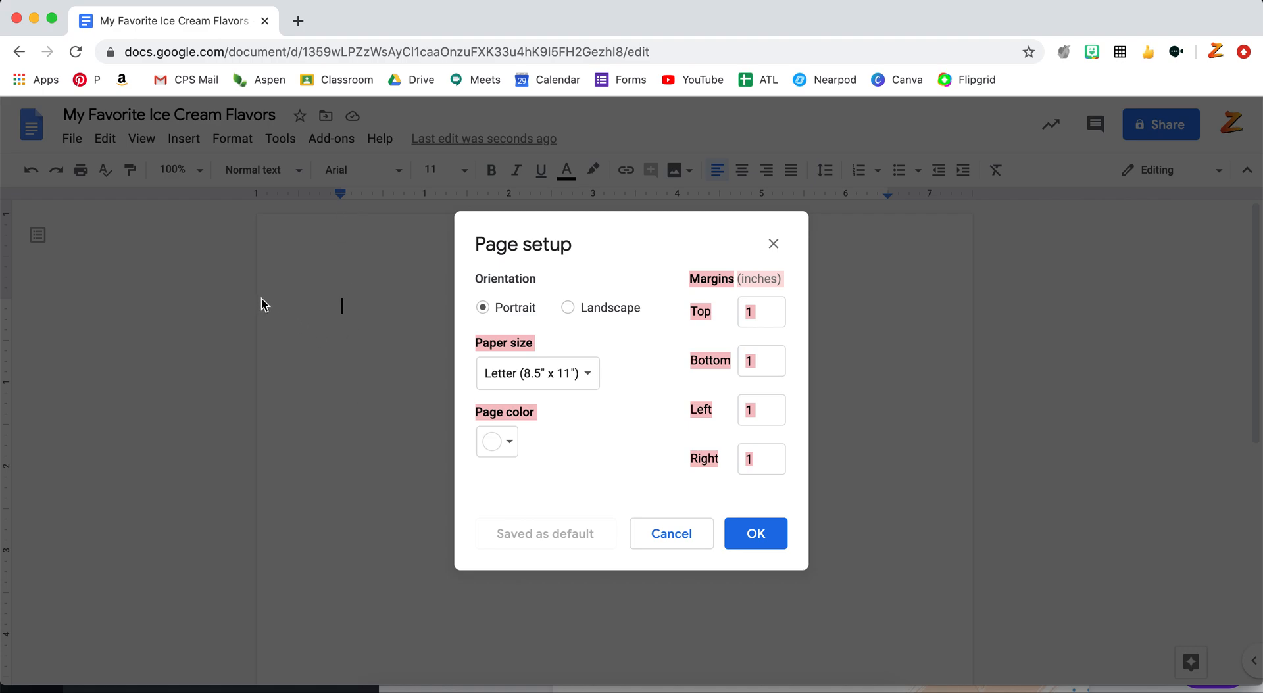
{"action": "left_click", "coordinate": [570, 269]}
{"action": "left_click", "coordinate": [762, 312]}
{"action": "left_click", "coordinate": [774, 362]}
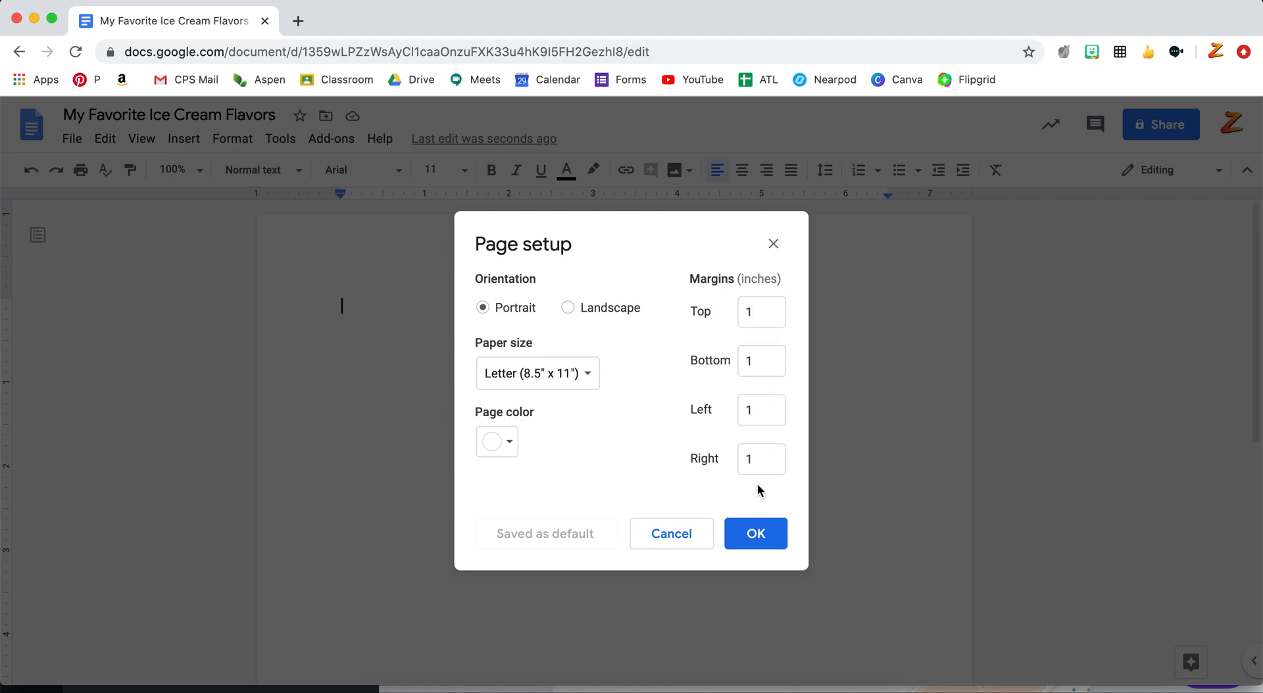
{"action": "left_click", "coordinate": [756, 458]}
{"action": "left_click", "coordinate": [760, 426]}
{"action": "left_click", "coordinate": [582, 309]}
{"action": "left_click", "coordinate": [760, 534]}
{"action": "scroll", "coordinate": [715, 477], "scroll_direction": "down", "scroll_amount": 4}
{"action": "scroll", "coordinate": [715, 476], "scroll_direction": "up", "scroll_amount": 4}
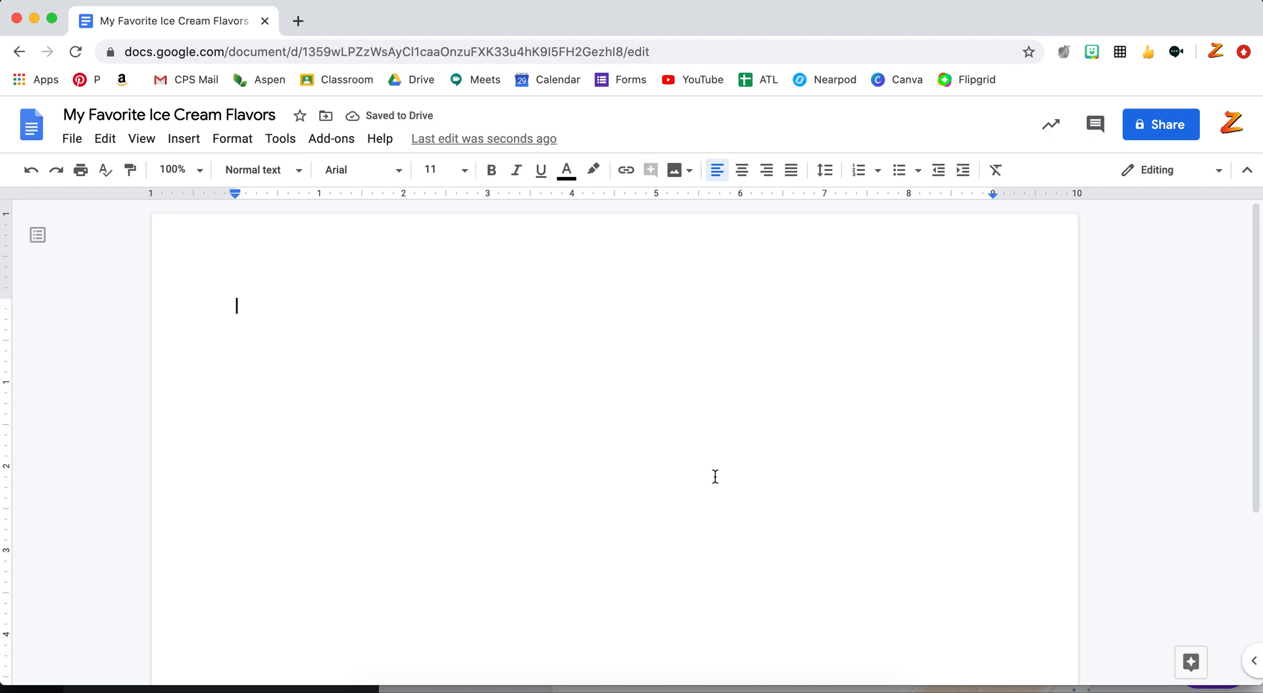
- Undo the change to landscape orientation
{"action": "left_click", "coordinate": [71, 138]}
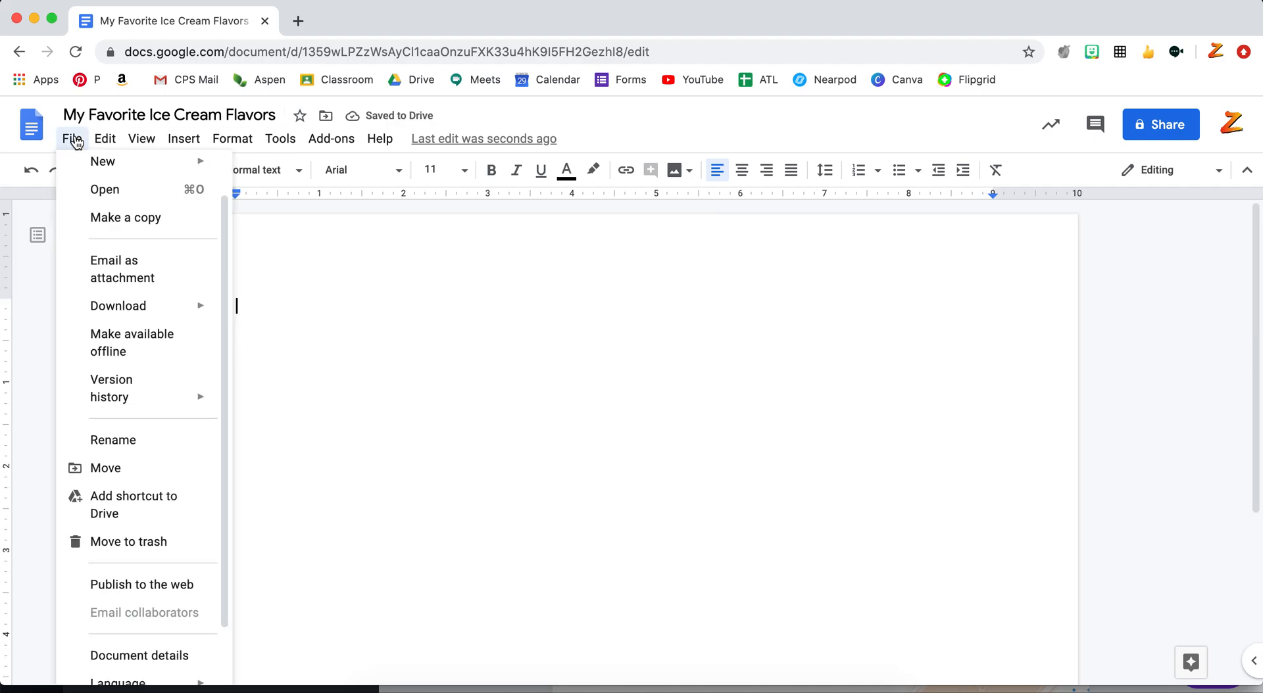
{"action": "left_click", "coordinate": [28, 172]}
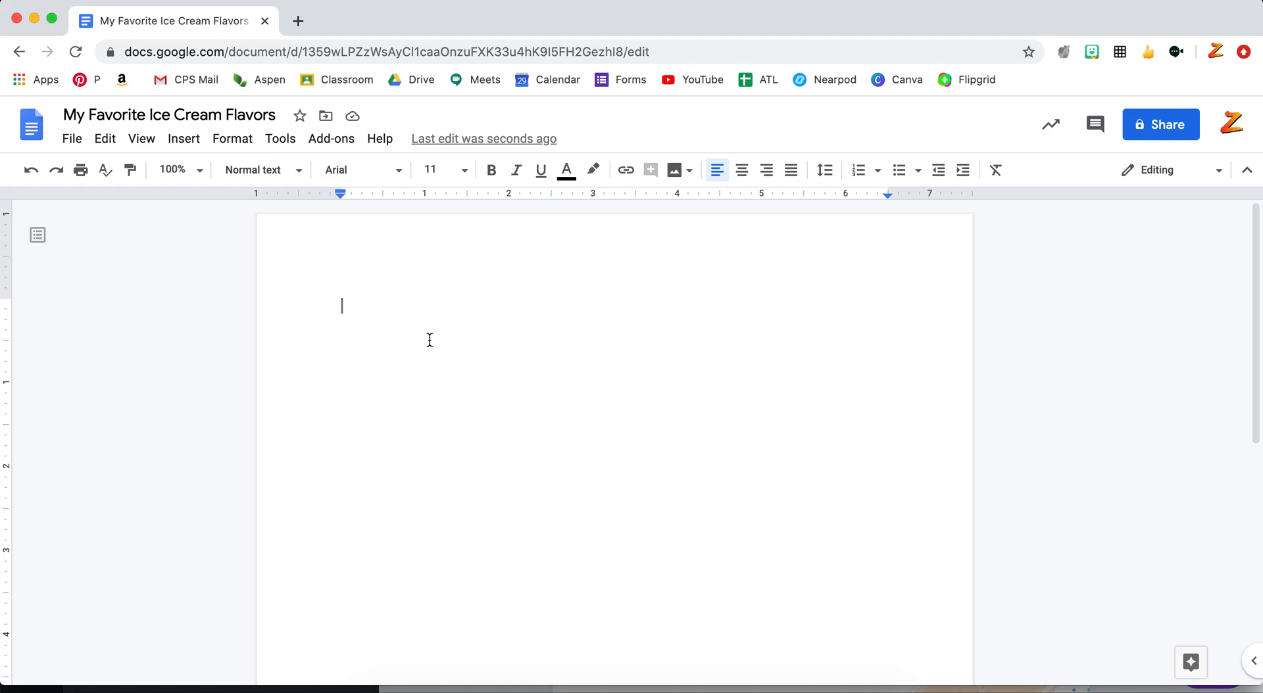
- Write "My favorite ice cream flavor..." as the first line of the document and dismiss the Smart Compose tip
{"action": "type", "text": "M"}
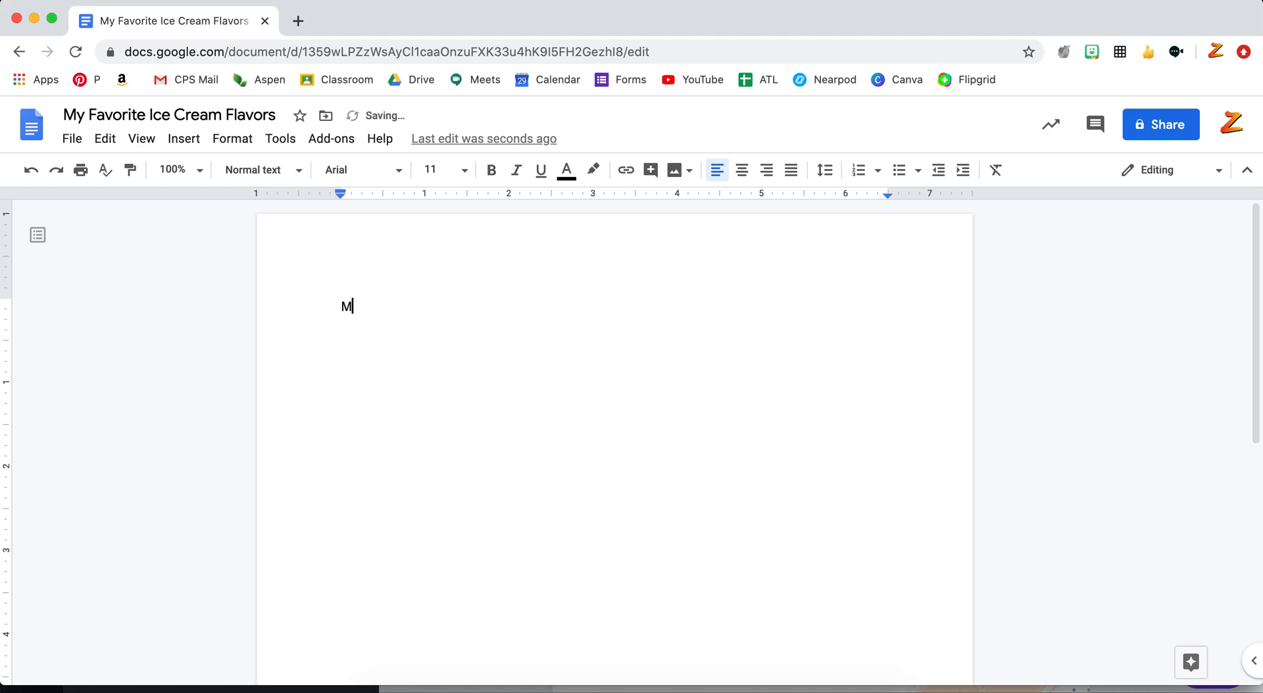
{"action": "type", "text": "y favor"}
{"action": "key", "text": "BackSpace"}
{"action": "key", "text": "BackSpace"}
{"action": "key", "text": "BackSpace"}
{"action": "key", "text": "BackSpace"}
{"action": "key", "text": "BackSpace"}
{"action": "type", "text": "rite Ice"}
{"action": "key", "text": "BackSpace"}
{"action": "key", "text": "BackSpace"}
{"action": "type", "text": "ice "}
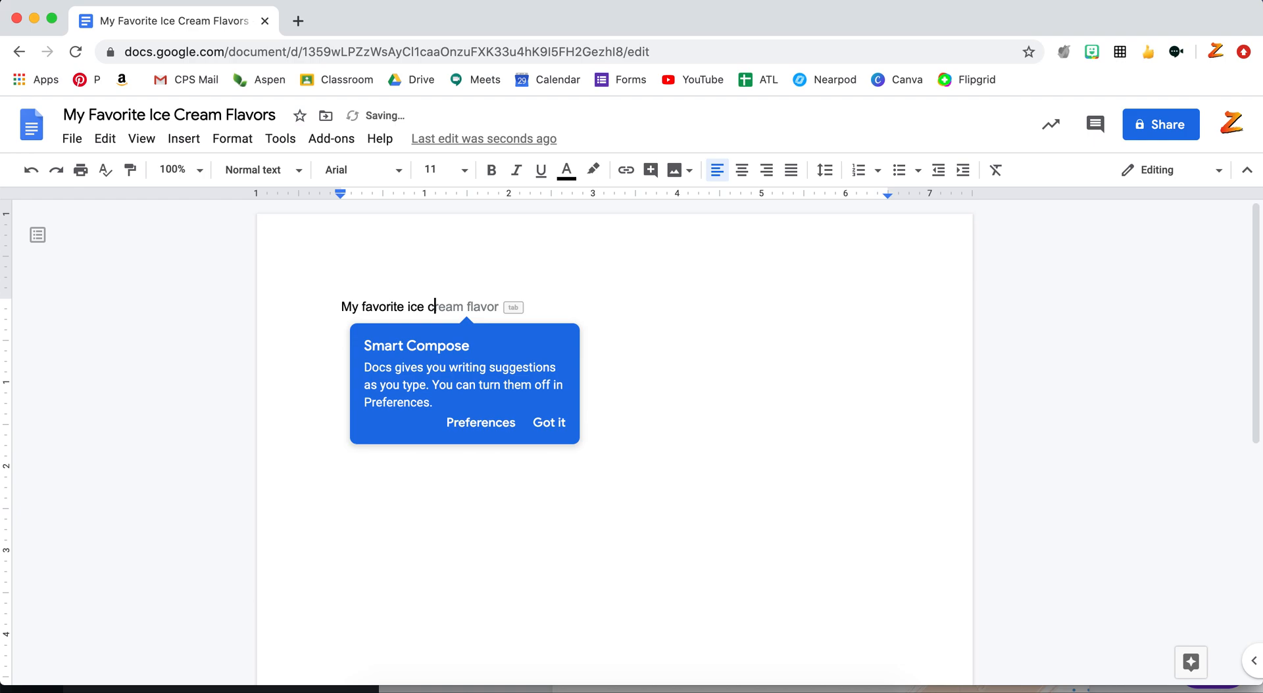
{"action": "type", "text": "c"}
{"action": "key", "text": "Tab"}
{"action": "left_click", "coordinate": [433, 292]}
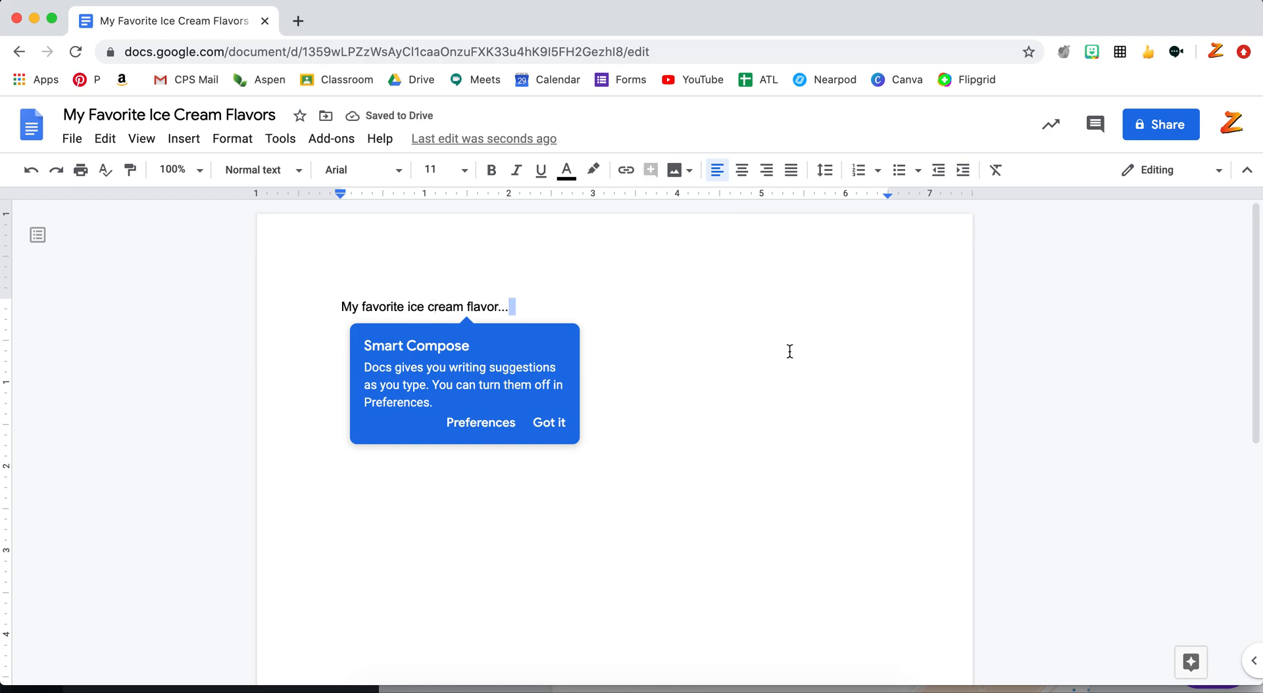
{"action": "left_click", "coordinate": [558, 423]}
{"action": "left_click", "coordinate": [417, 289]}
- Set the document's zoom level to 150%
{"action": "left_click", "coordinate": [202, 172]}
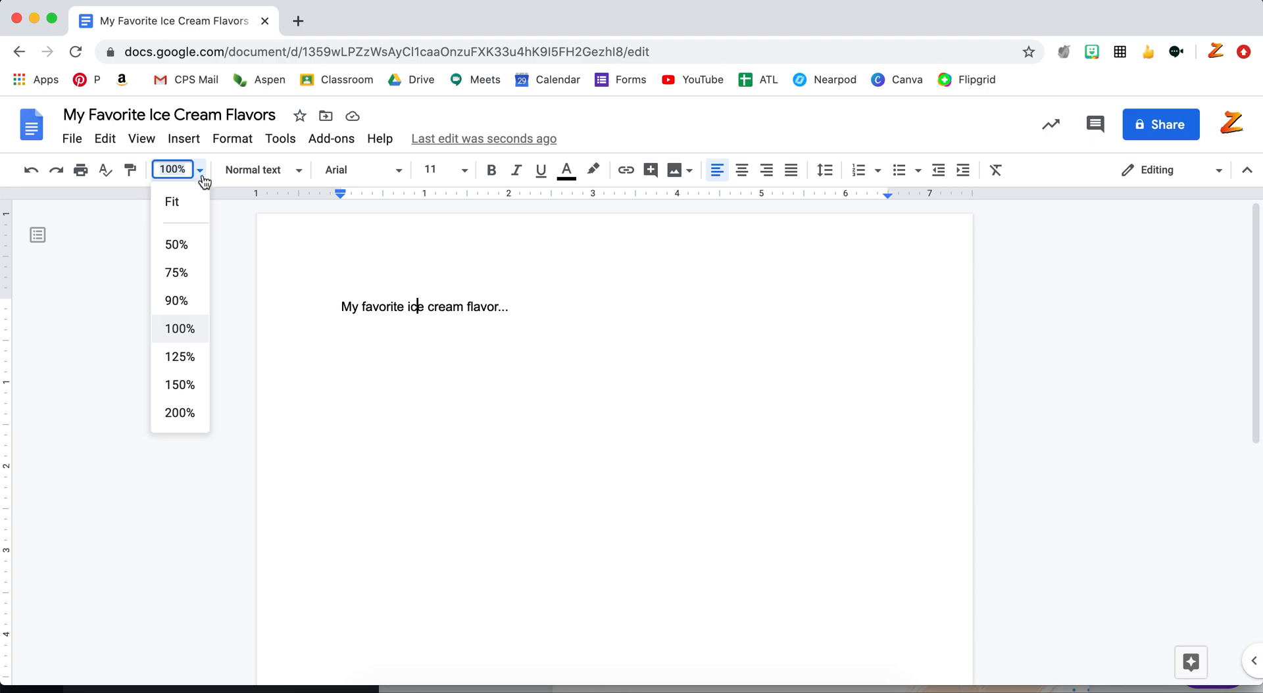
{"action": "left_click", "coordinate": [187, 360]}
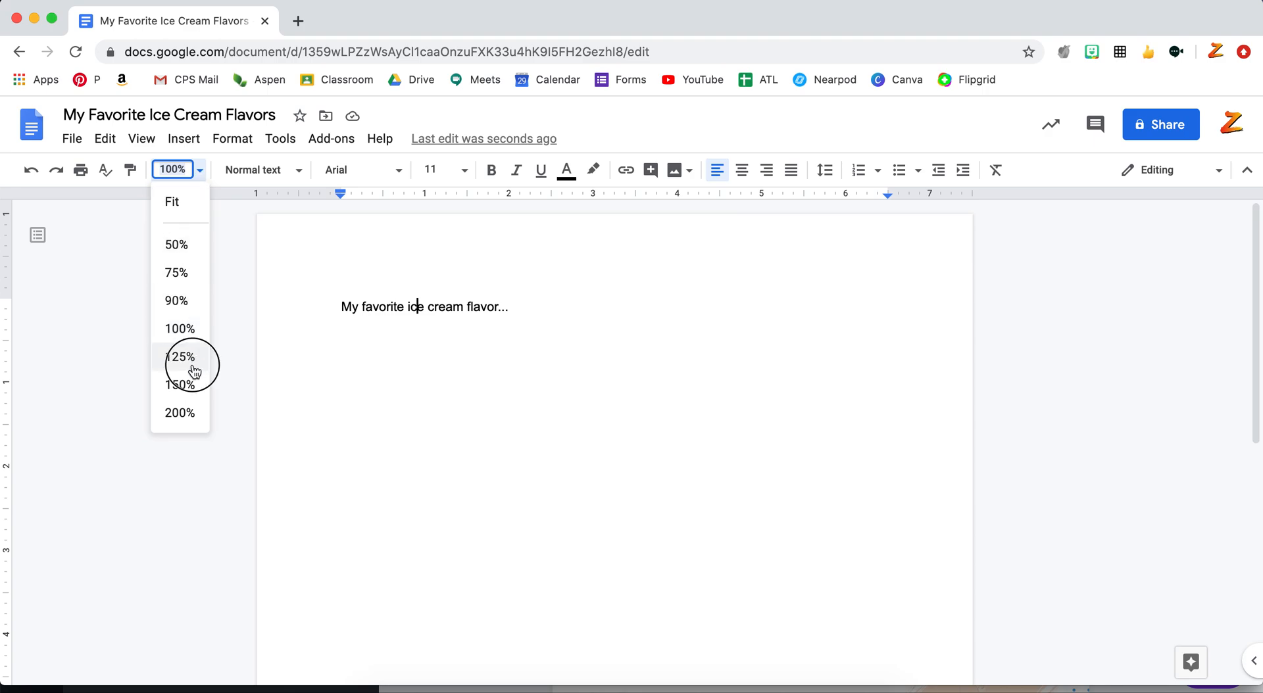
{"action": "left_click", "coordinate": [179, 170]}
{"action": "left_click", "coordinate": [177, 387]}
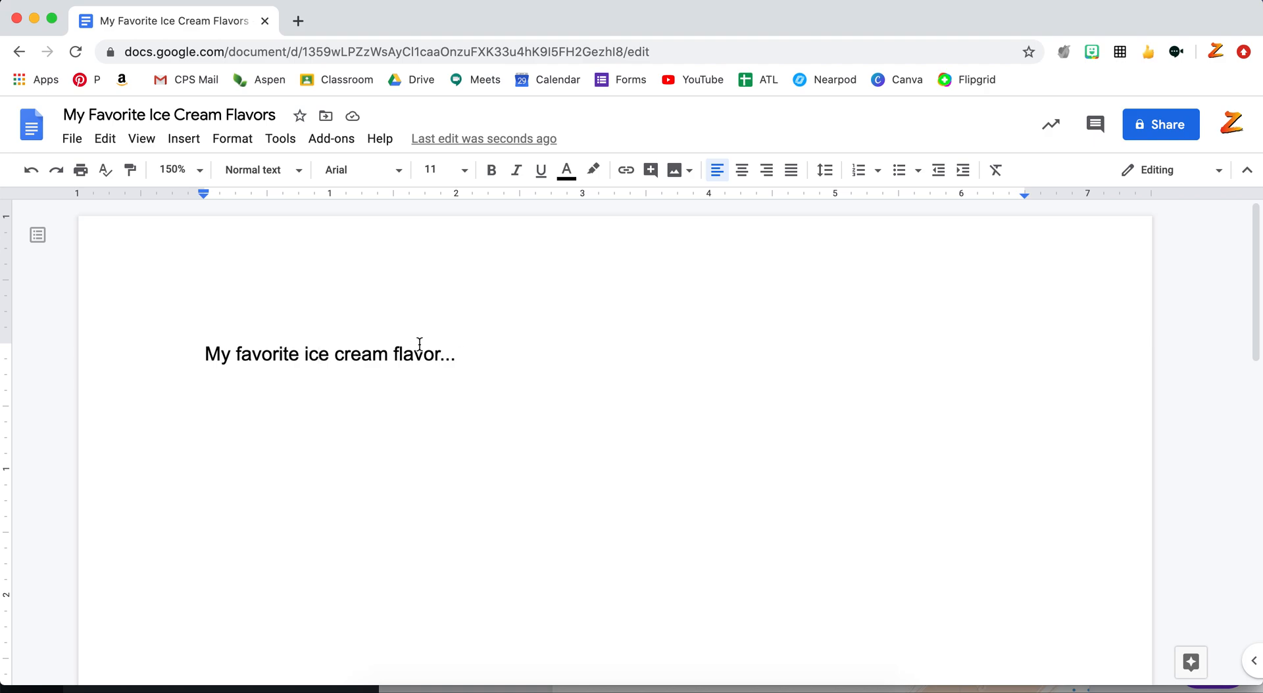
- Format the line "My favorite ice cream flavor..." in Times New Roman at font size 12
{"action": "left_click_drag", "start_coordinate": [186, 348], "coordinate": [531, 331]}
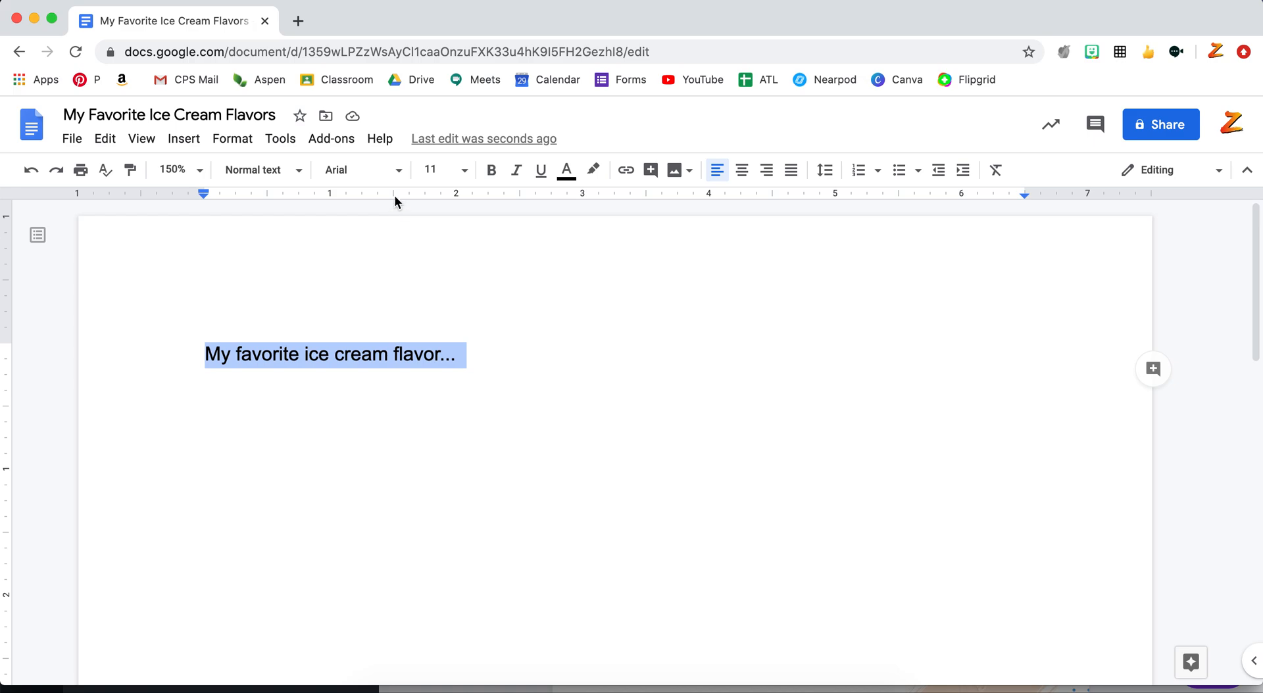
{"action": "left_click", "coordinate": [398, 175]}
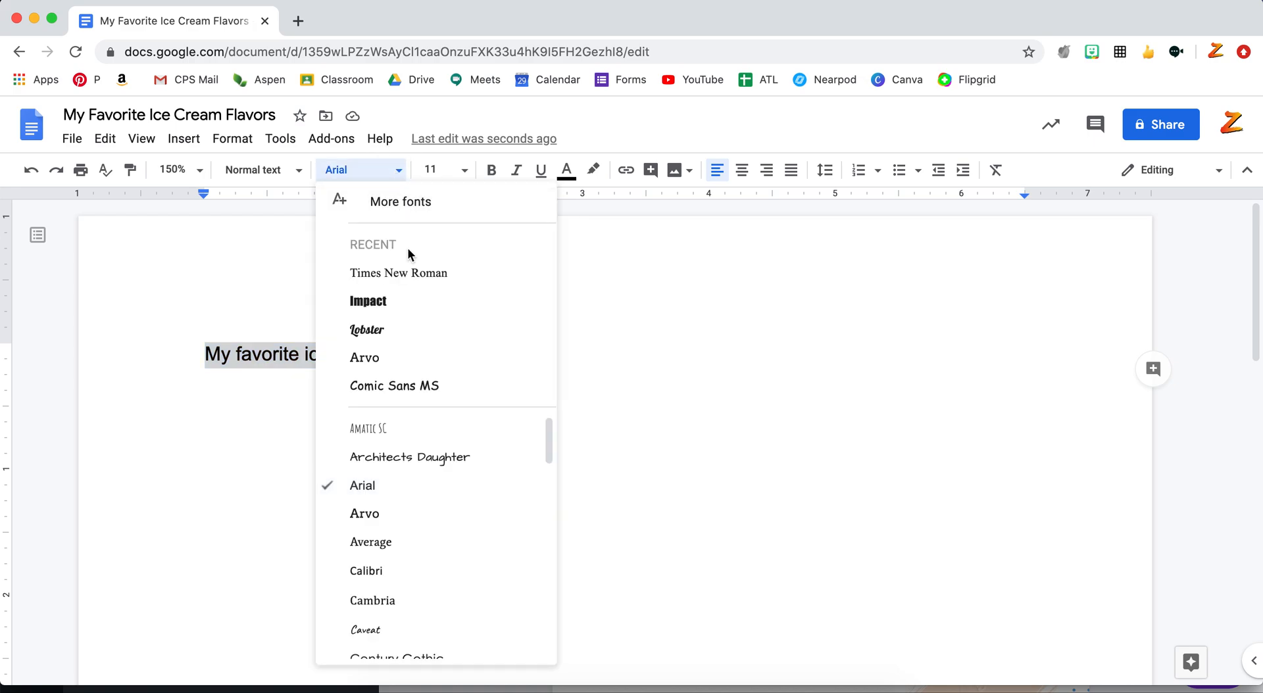
{"action": "left_click", "coordinate": [422, 273]}
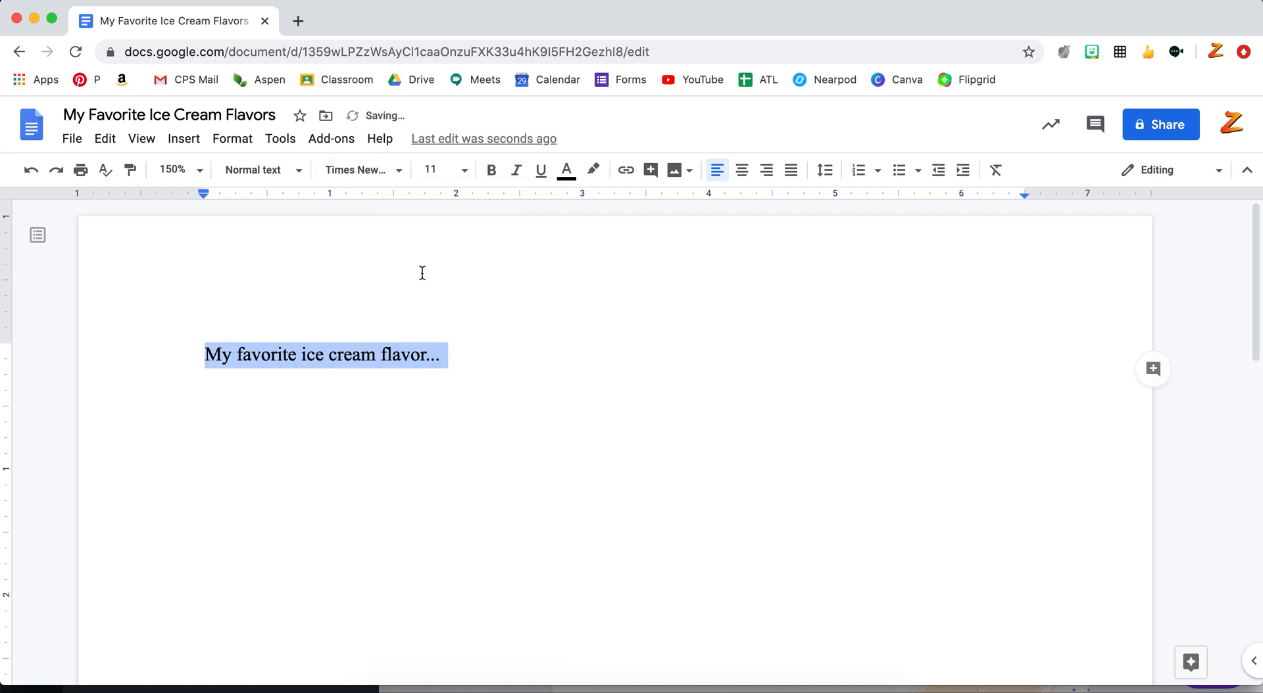
{"action": "left_click", "coordinate": [431, 169]}
{"action": "left_click", "coordinate": [444, 309]}
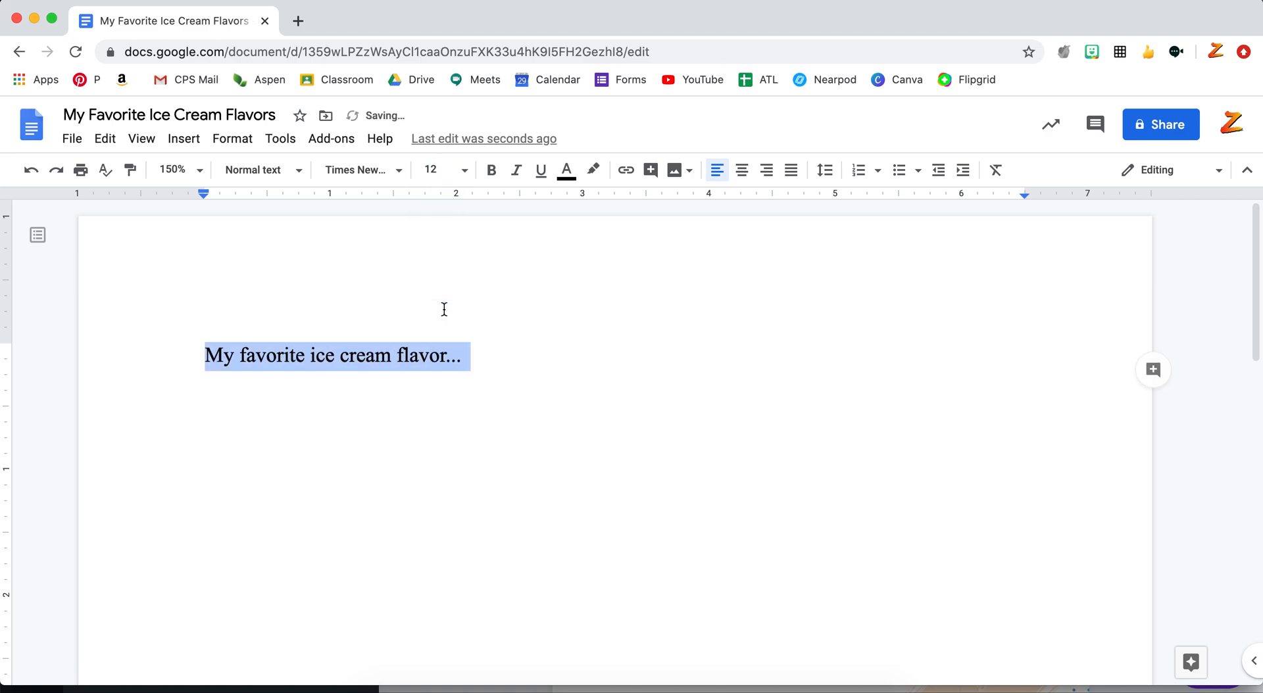
{"action": "left_click", "coordinate": [496, 369]}
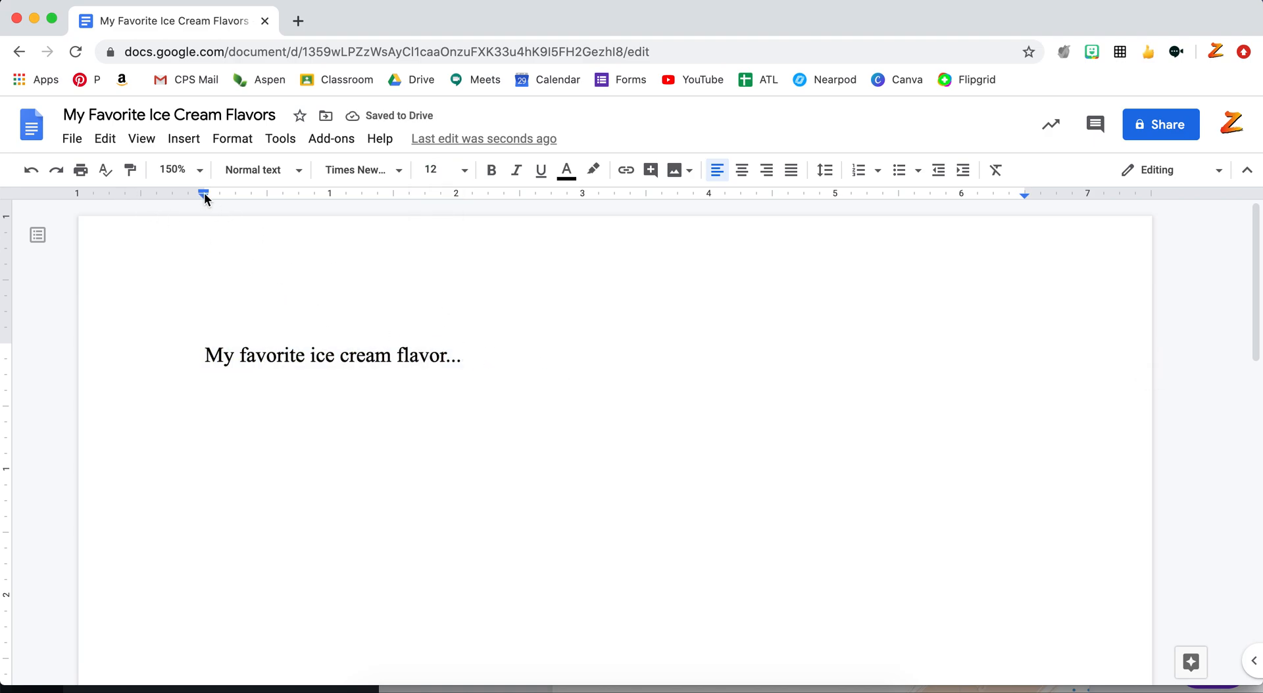
{"action": "left_click", "coordinate": [73, 139]}
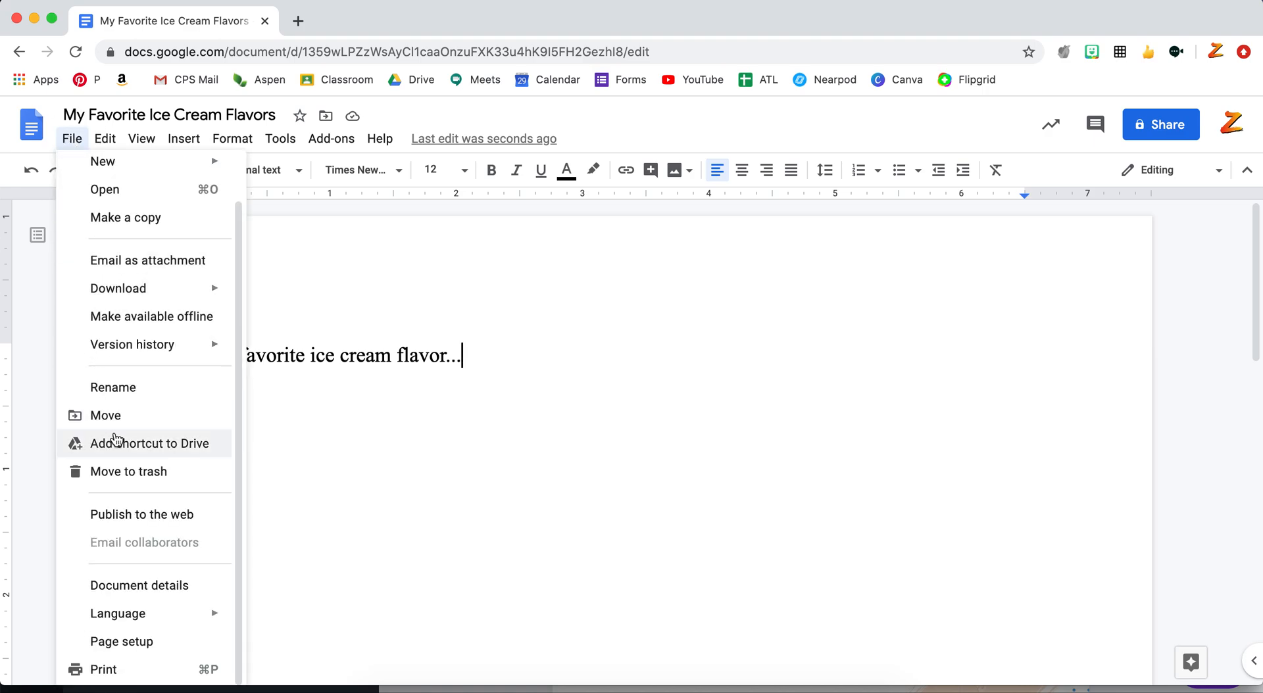
{"action": "left_click", "coordinate": [131, 641]}
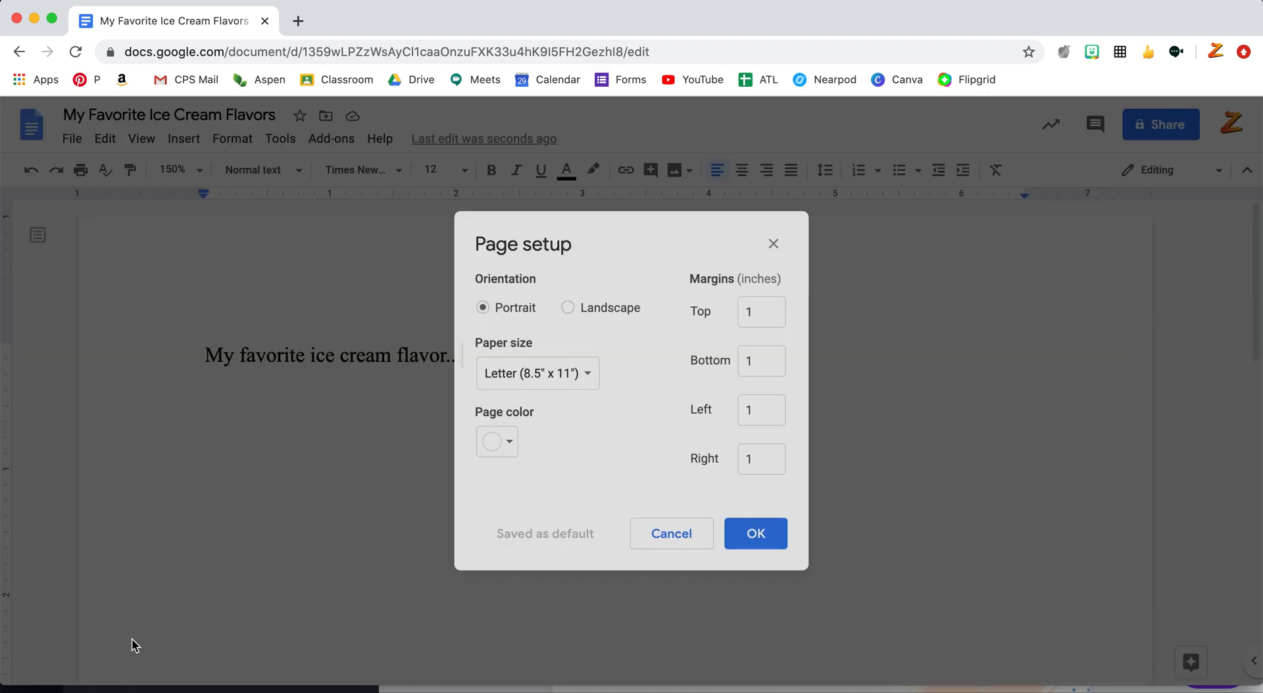
{"action": "left_click", "coordinate": [671, 534]}
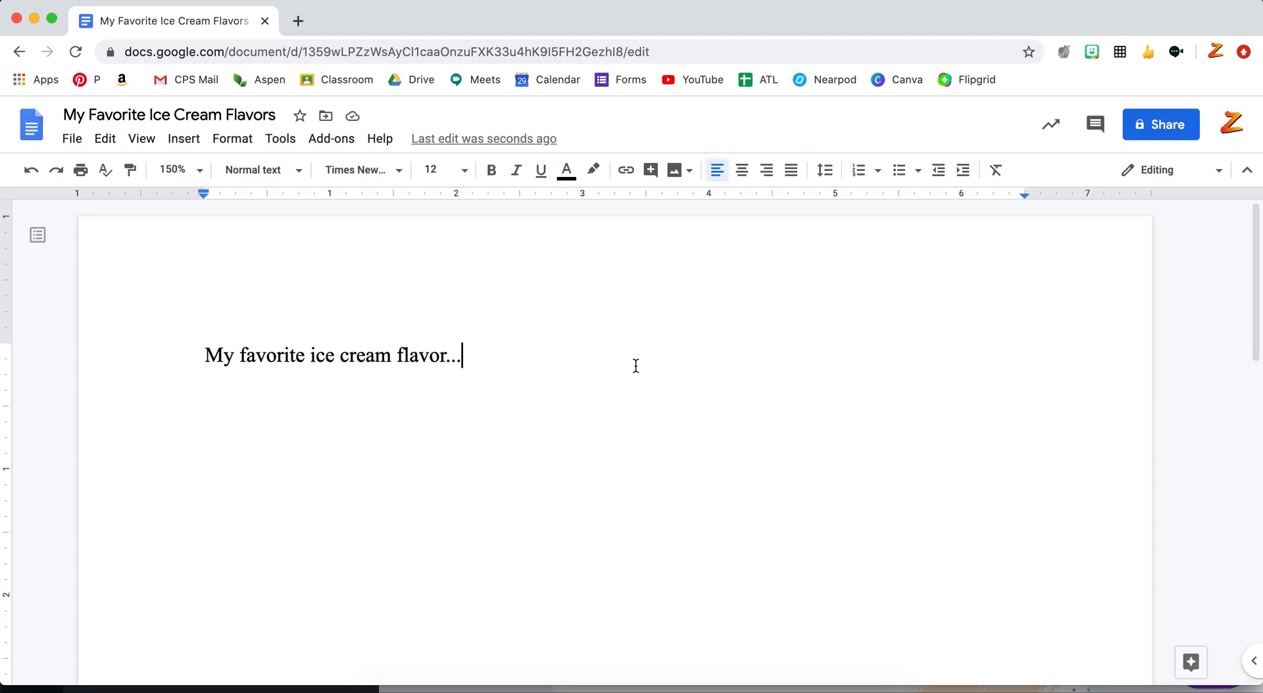
- Highlight the whole line "My favorite ice cream flavor..." in yellow
{"action": "triple_click", "coordinate": [180, 349]}
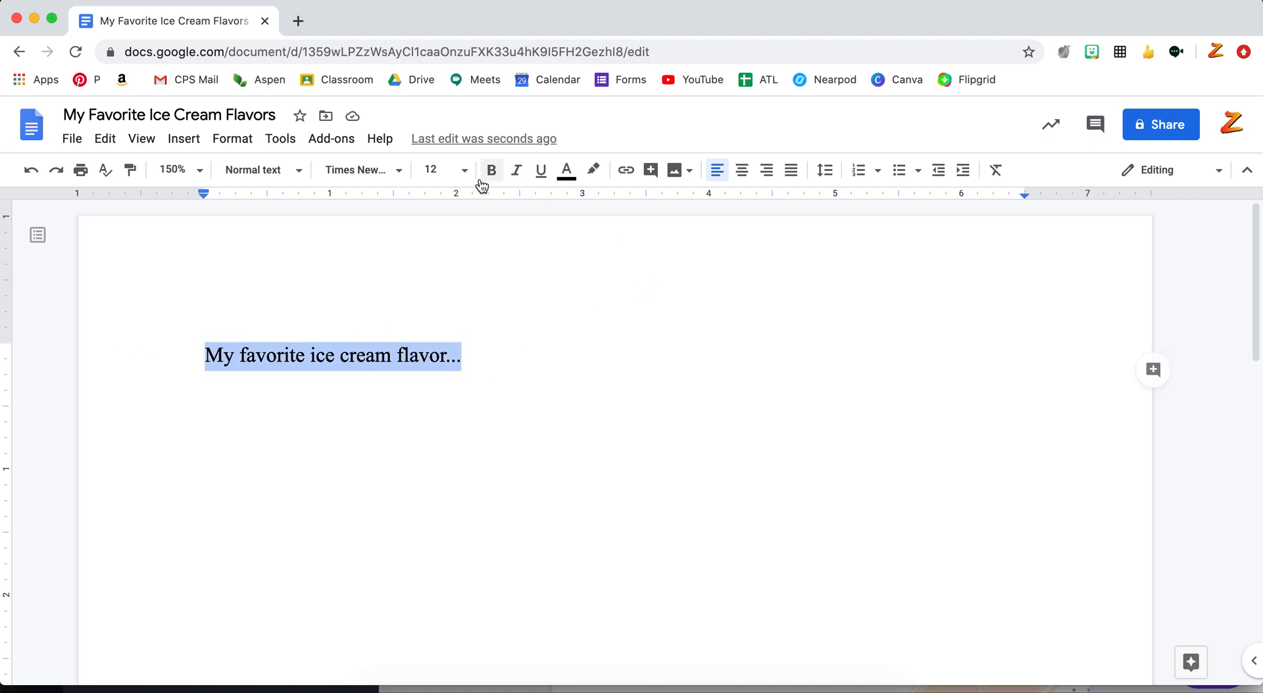
{"action": "left_click", "coordinate": [566, 178]}
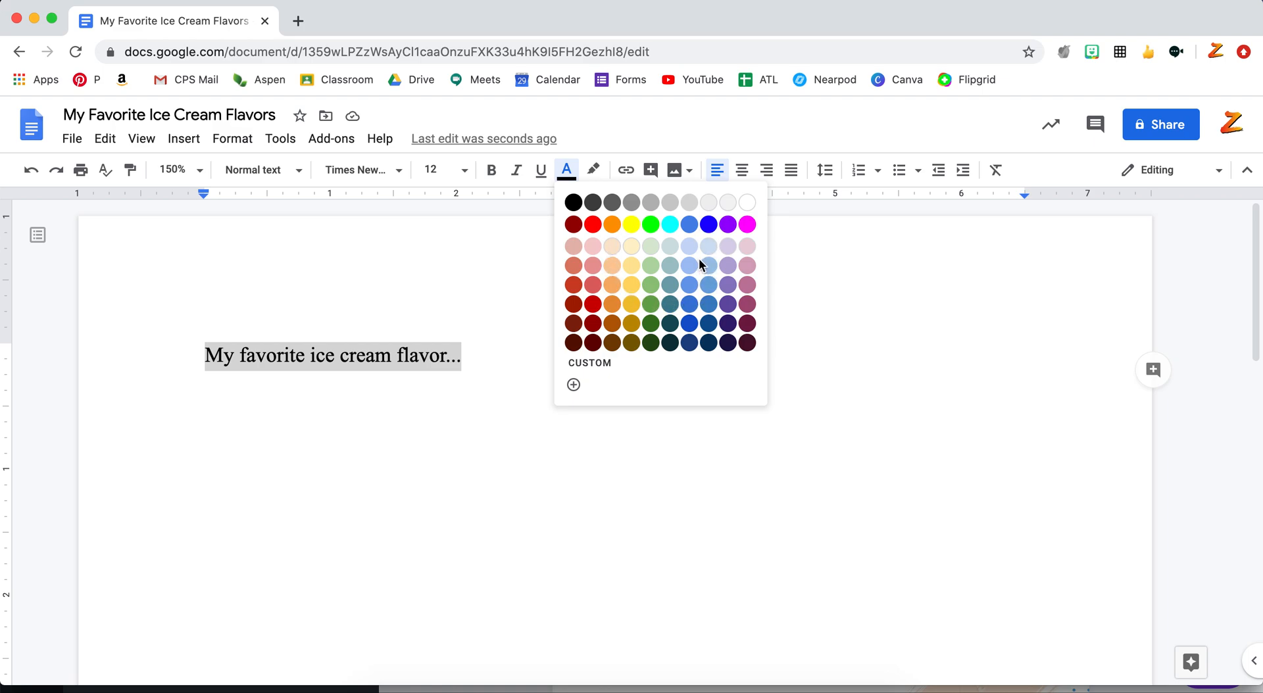
{"action": "left_click", "coordinate": [594, 173]}
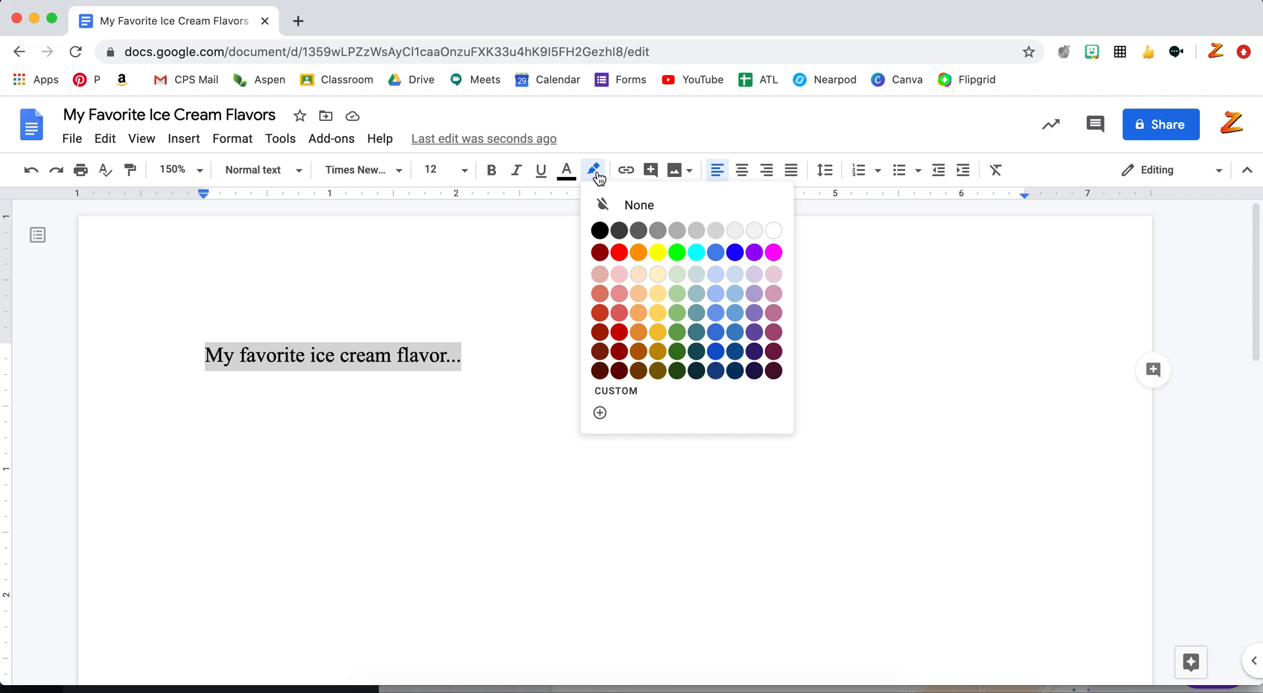
{"action": "left_click", "coordinate": [657, 252]}
{"action": "left_click", "coordinate": [595, 363]}
- Change the highlight of the whole line "My favorite ice cream flavor..." to green and finally to cyan
{"action": "left_click", "coordinate": [237, 360]}
{"action": "triple_click", "coordinate": [236, 360]}
{"action": "left_click", "coordinate": [592, 170]}
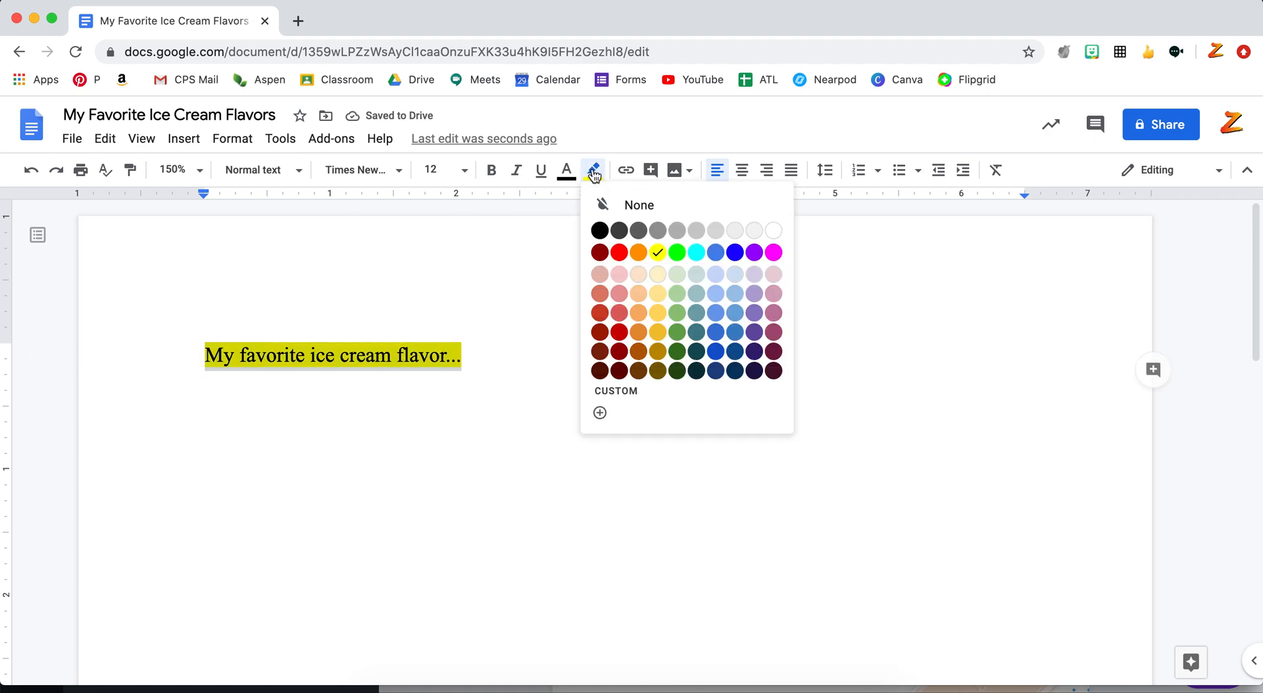
{"action": "left_click", "coordinate": [681, 252]}
{"action": "left_click", "coordinate": [594, 170]}
{"action": "left_click", "coordinate": [696, 252]}
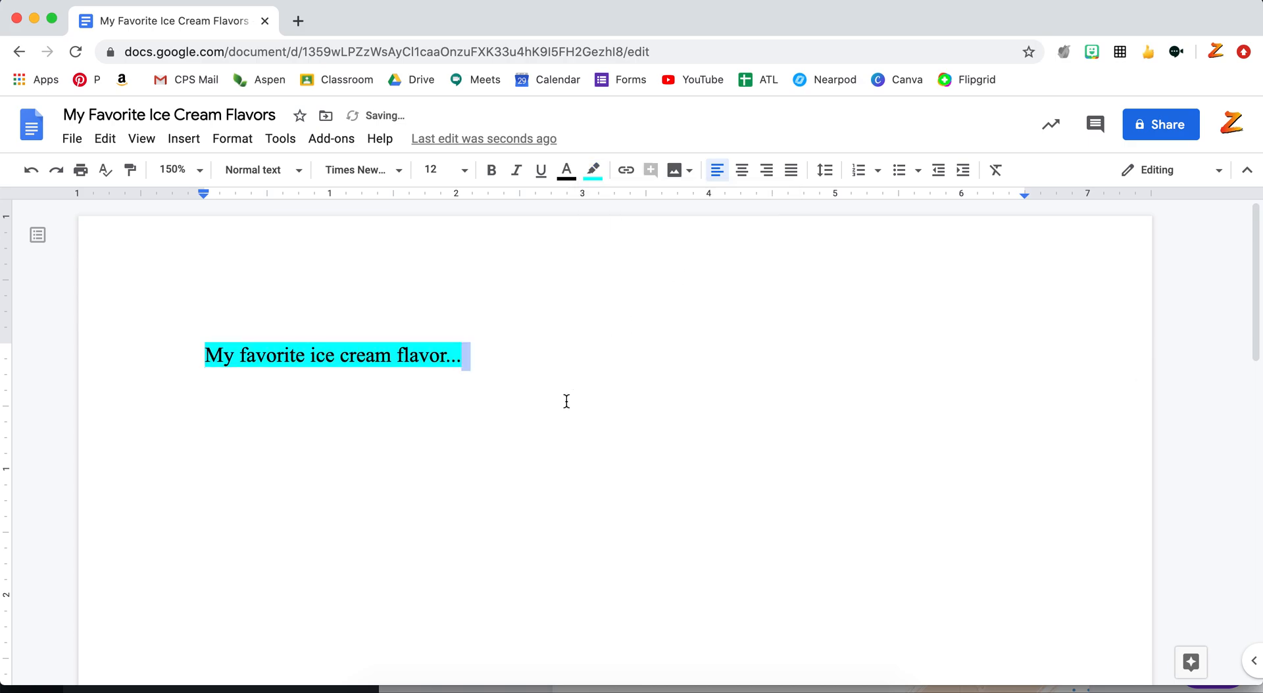
- Try a very dark purple highlight on the whole line and undo it
{"action": "left_click", "coordinate": [152, 351]}
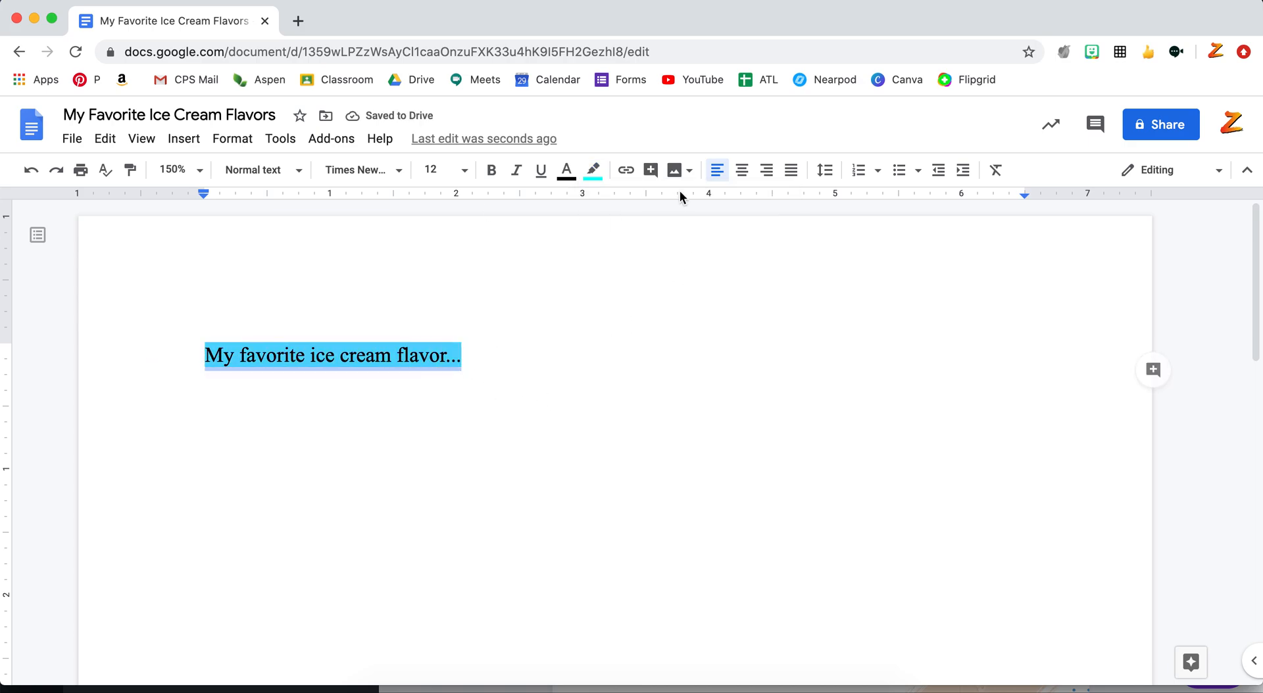
{"action": "left_click", "coordinate": [592, 171]}
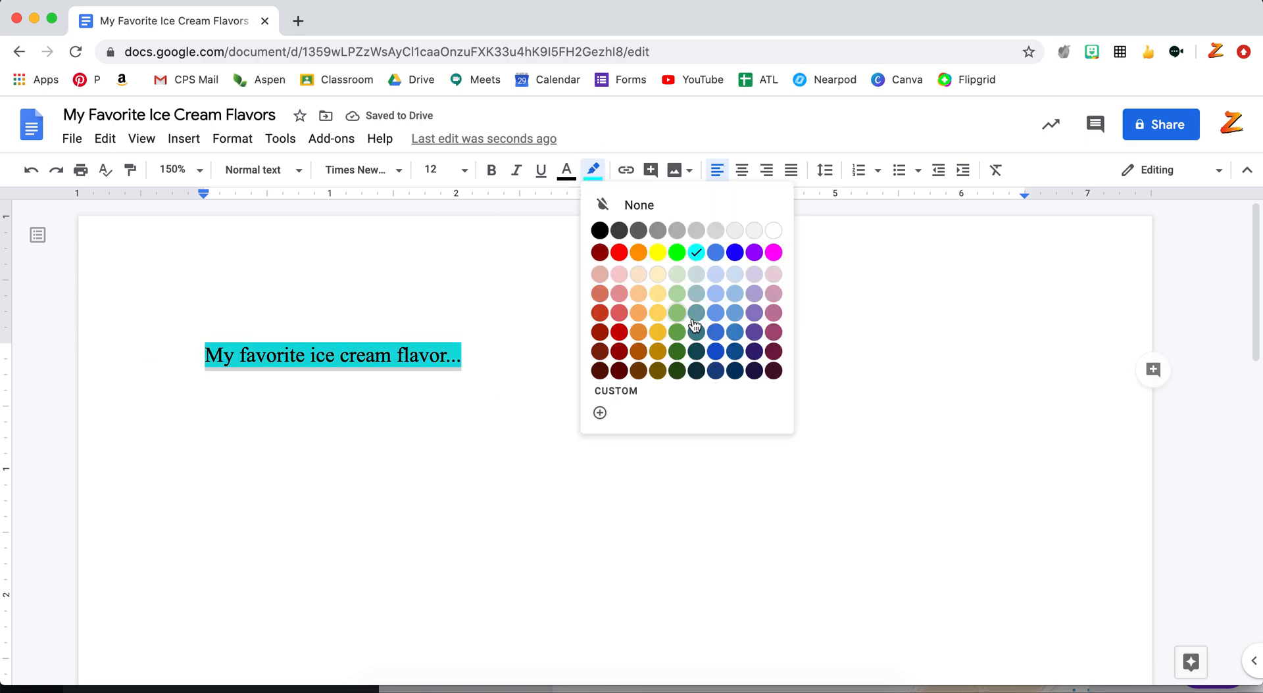
{"action": "left_click", "coordinate": [761, 369]}
{"action": "left_click", "coordinate": [634, 423]}
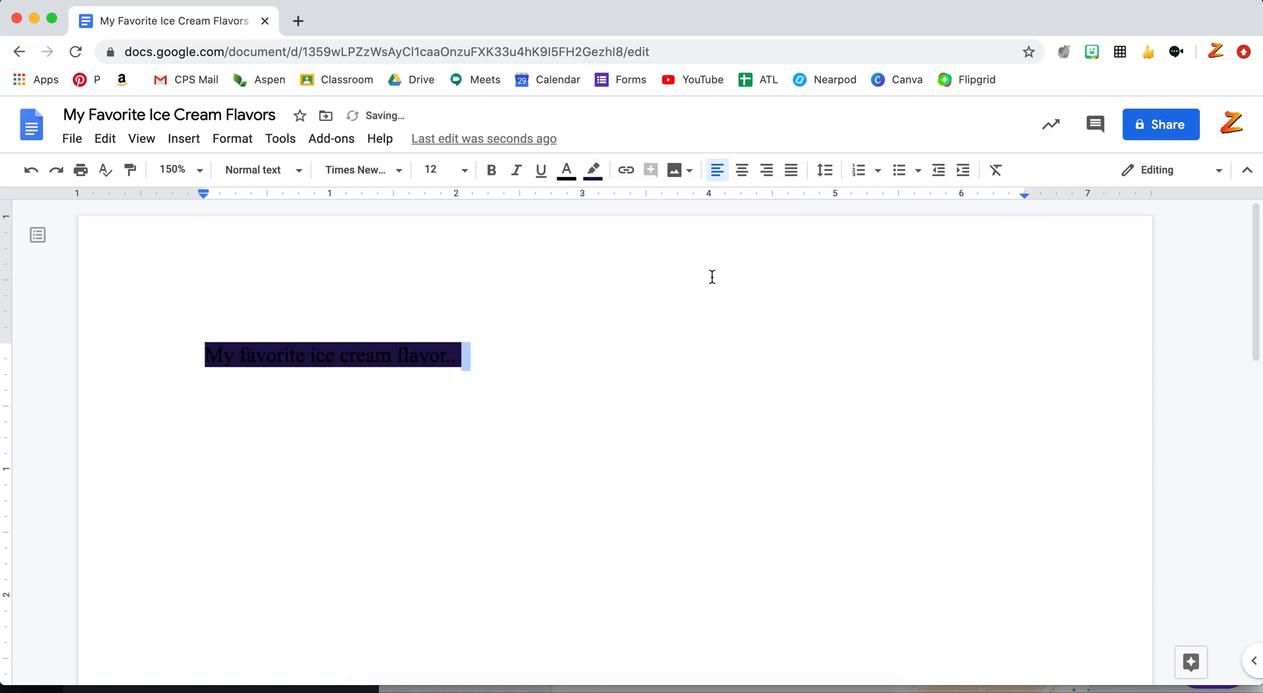
{"action": "key", "text": "super+z"}
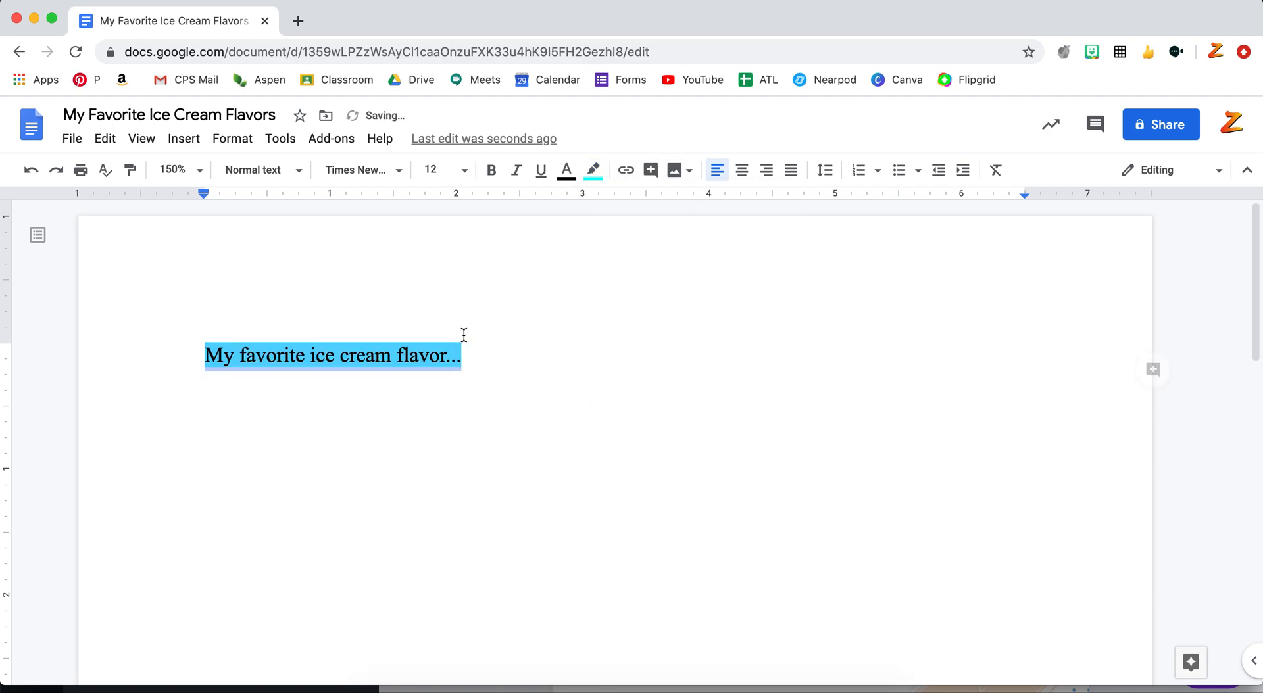
{"action": "double_click", "coordinate": [487, 300]}
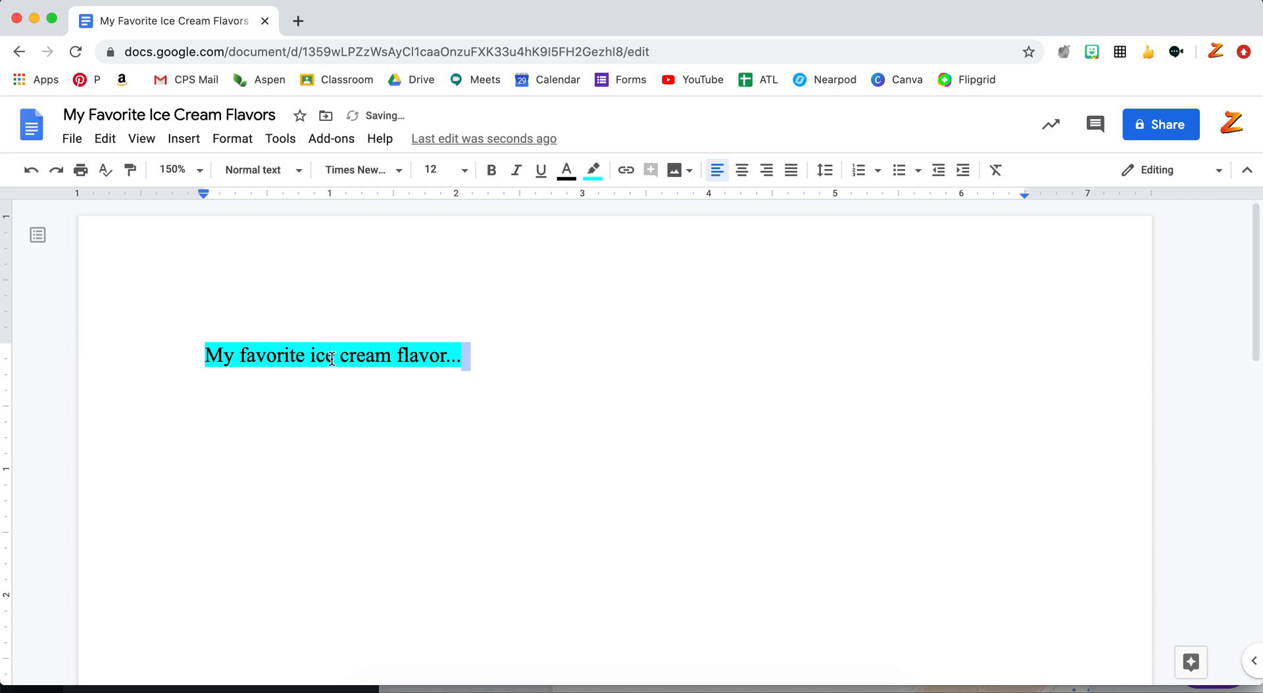
- Format the word "favorite" as bold, italic and underlined
{"action": "double_click", "coordinate": [266, 356]}
{"action": "left_click", "coordinate": [492, 171]}
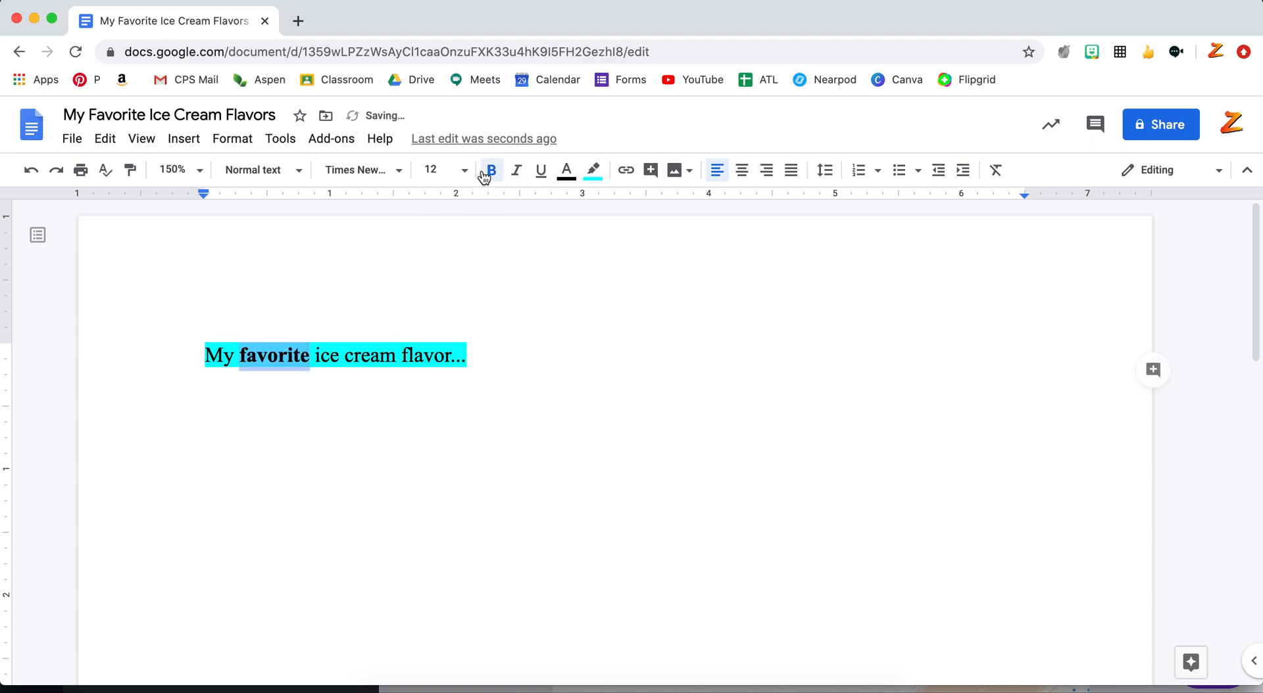
{"action": "left_click", "coordinate": [518, 172]}
{"action": "left_click", "coordinate": [540, 172]}
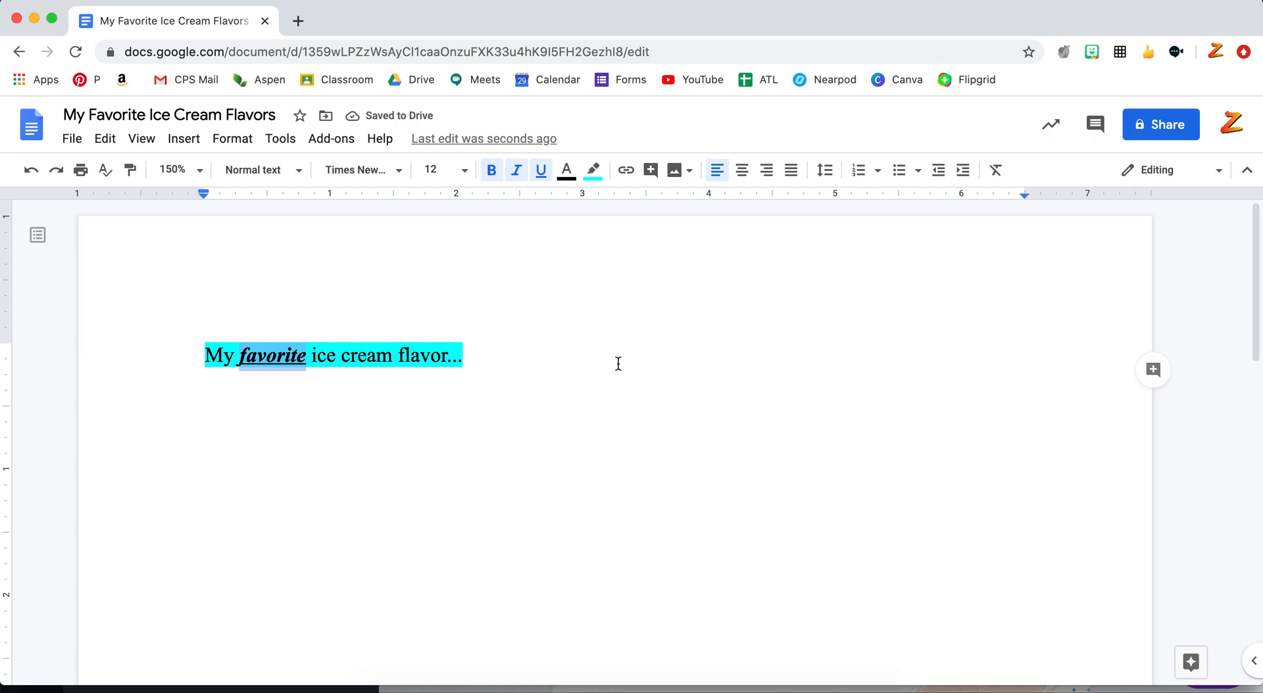
{"action": "left_click", "coordinate": [287, 360]}
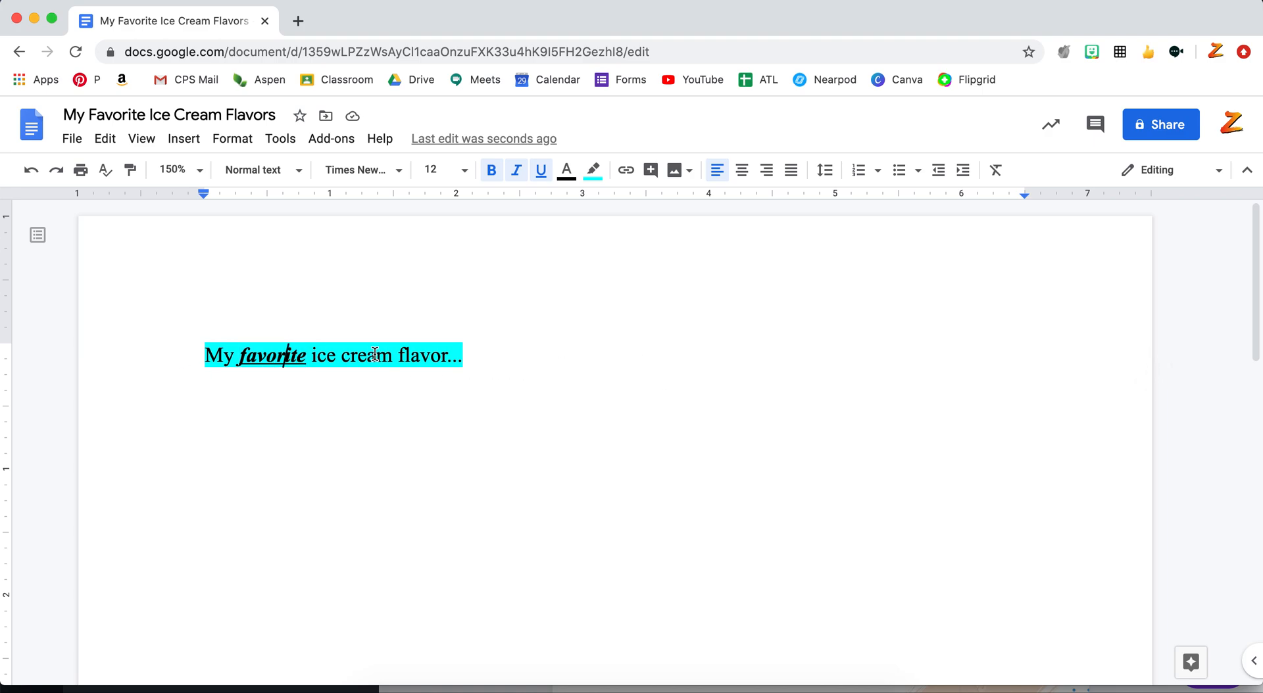
- Open the link settings for the word "flavor" and close them without adding a link
{"action": "left_click", "coordinate": [418, 353]}
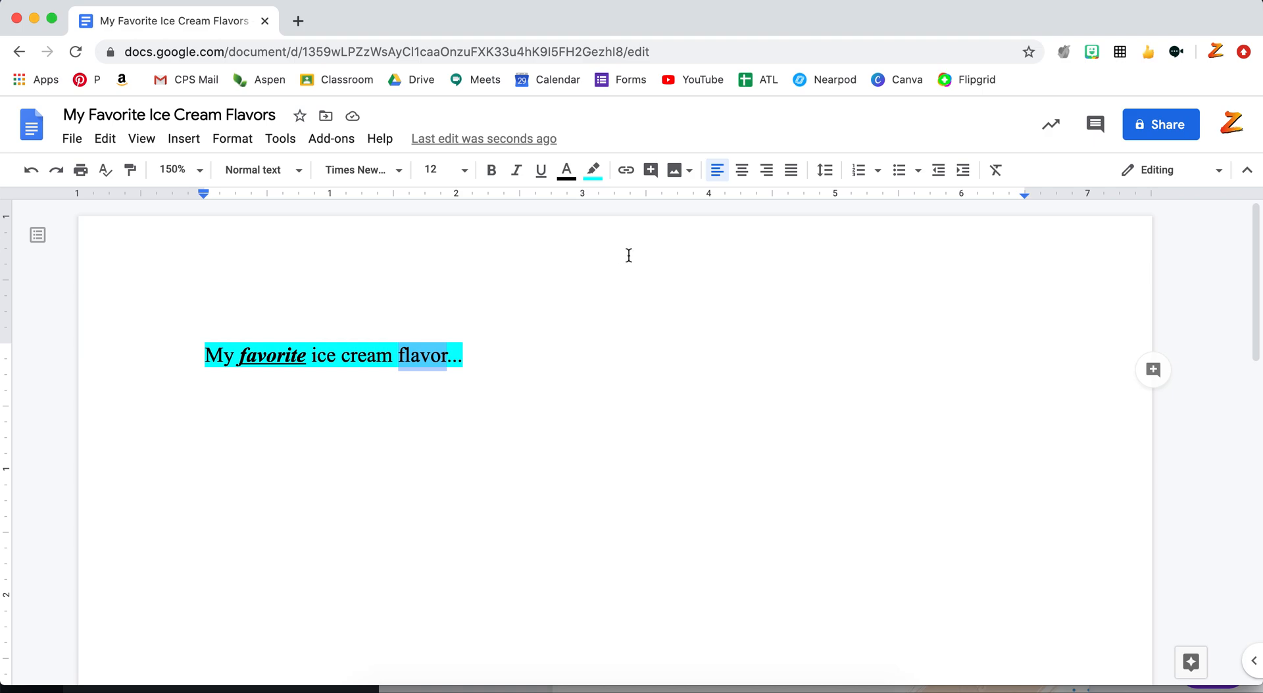
{"action": "left_click", "coordinate": [626, 171]}
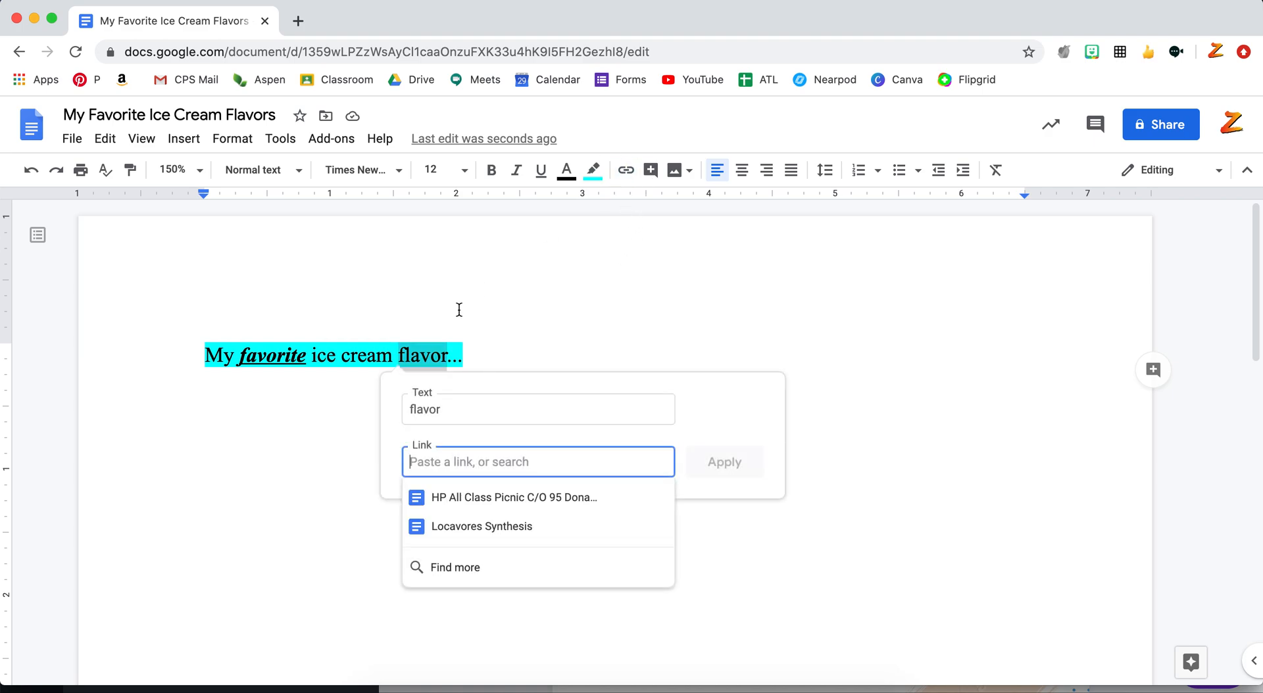
{"action": "left_click", "coordinate": [458, 356]}
{"action": "double_click", "coordinate": [417, 354]}
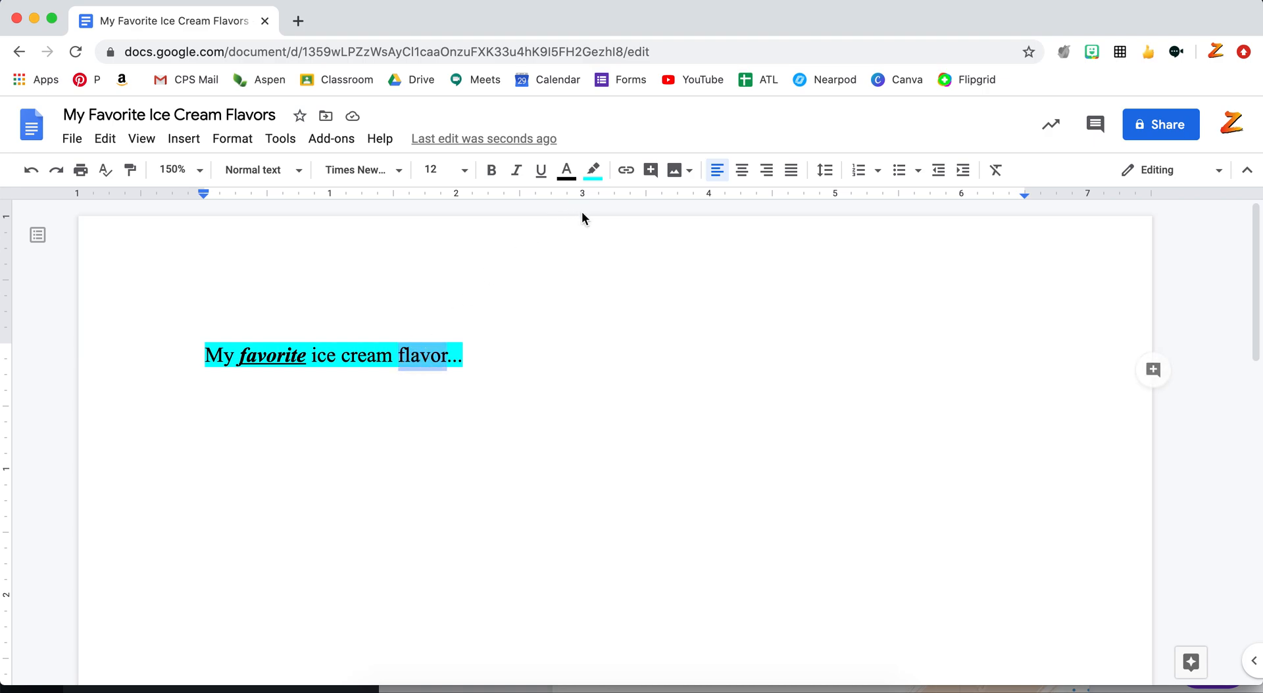
{"action": "left_click", "coordinate": [627, 171]}
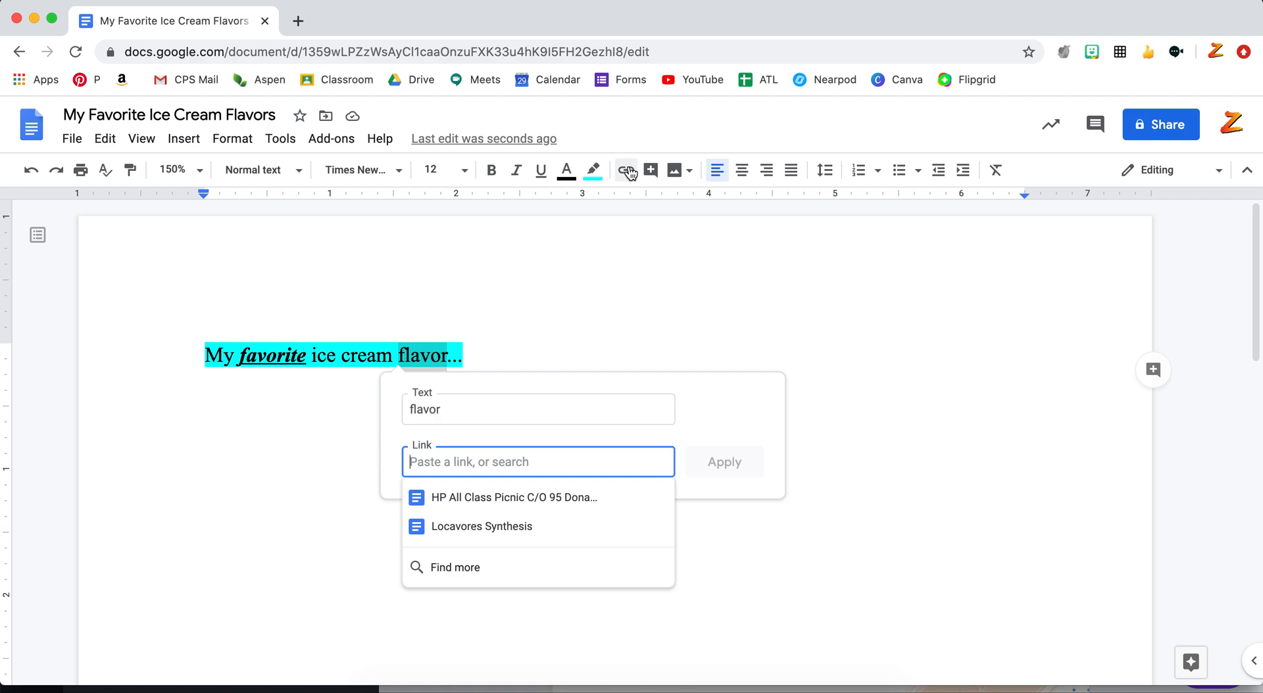
{"action": "left_click", "coordinate": [621, 337]}
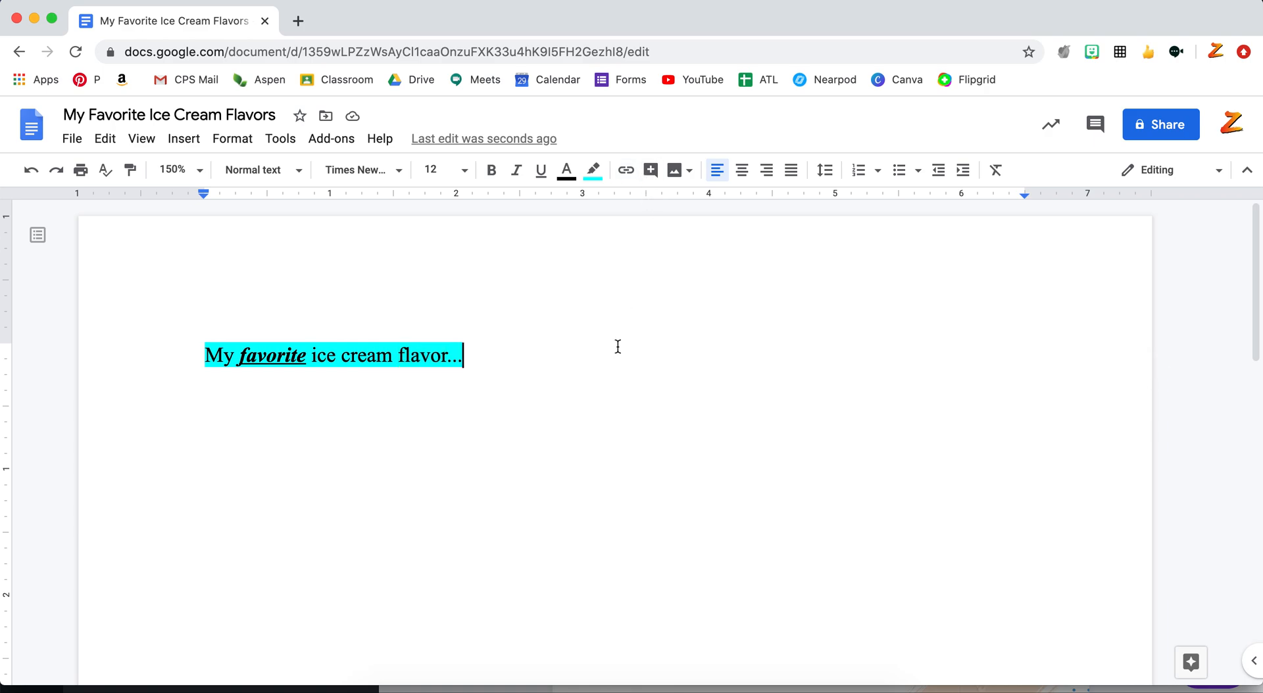
- Set the document's zoom level to 100% and attach the comment "Add website link" to the word "flavor"
{"action": "left_click", "coordinate": [178, 170]}
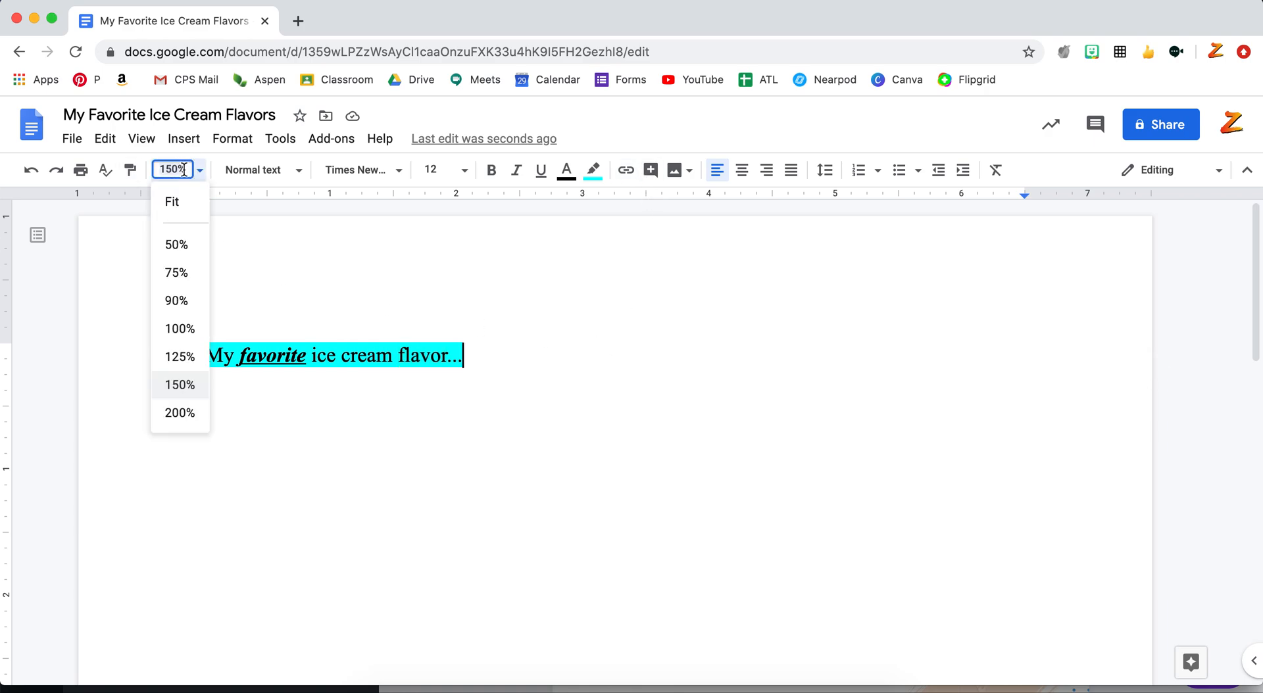
{"action": "left_click", "coordinate": [179, 327]}
{"action": "double_click", "coordinate": [490, 298]}
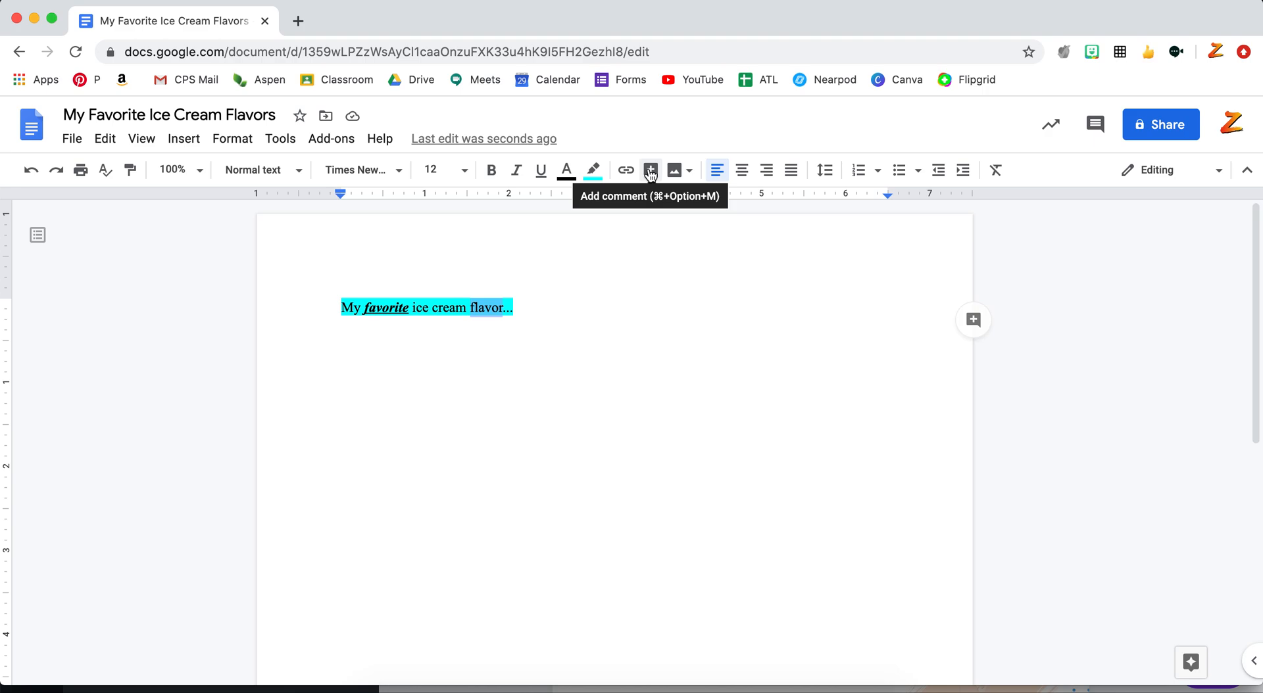
{"action": "left_click", "coordinate": [651, 171]}
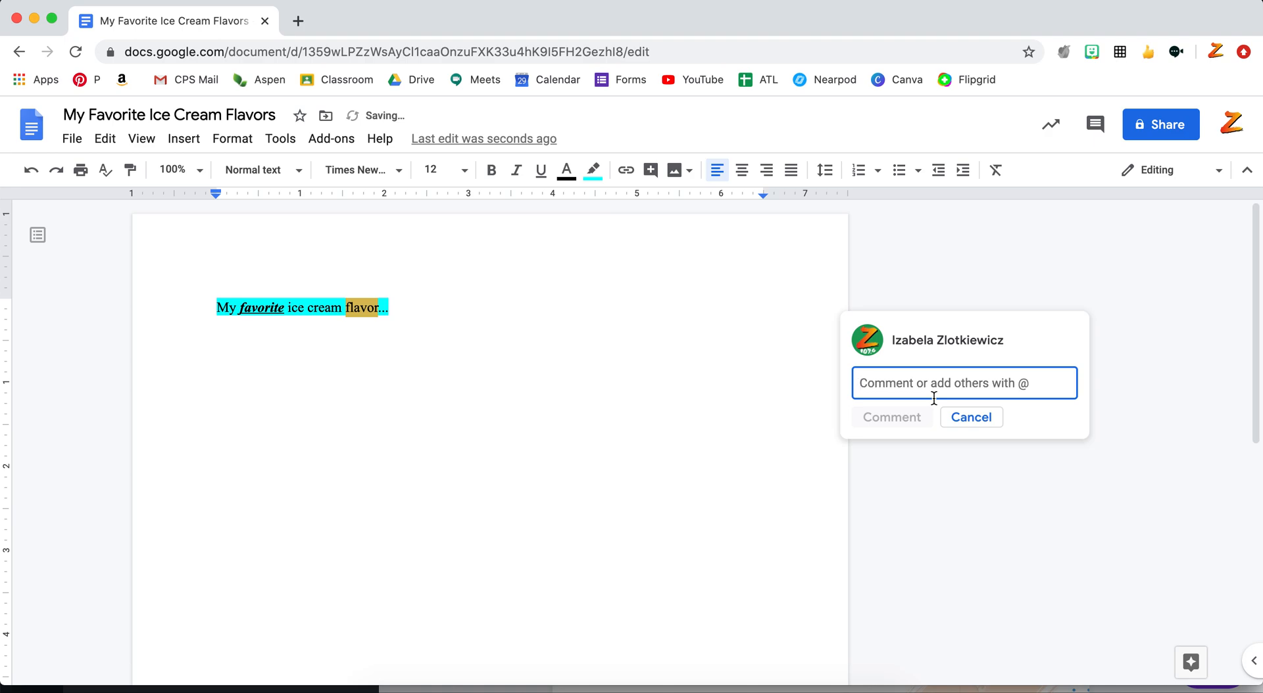
{"action": "type", "text": "Add"}
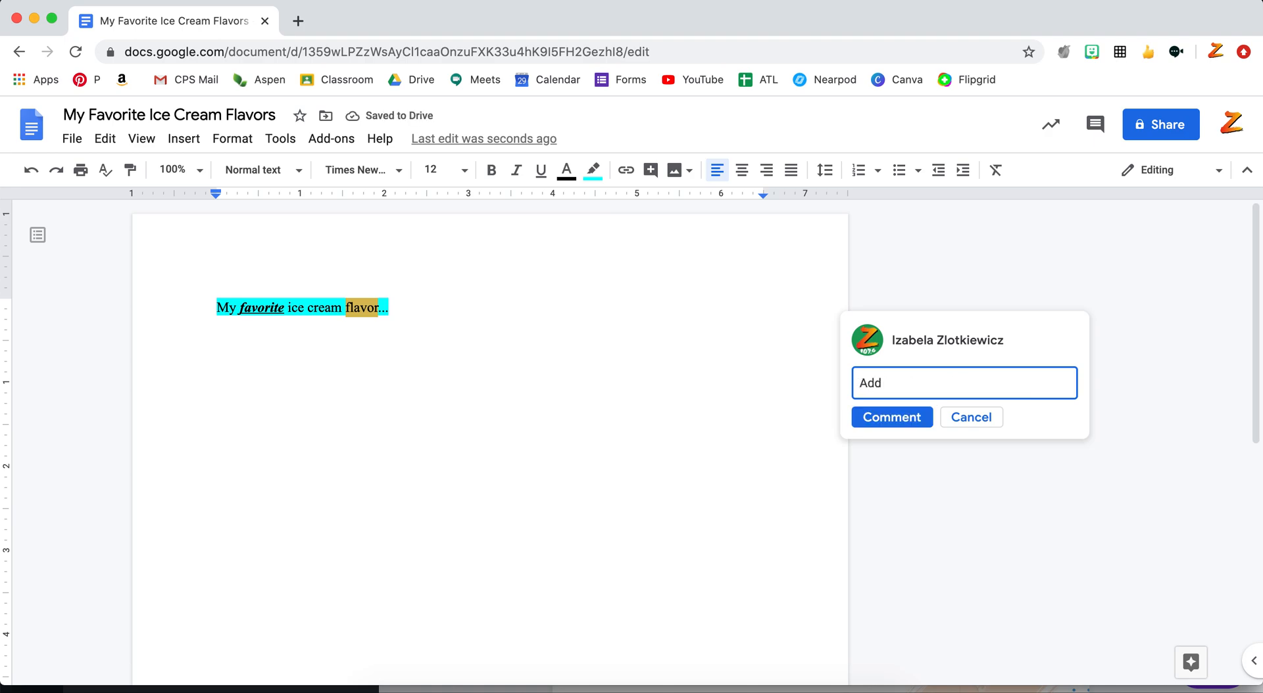
{"action": "type", "text": " website link"}
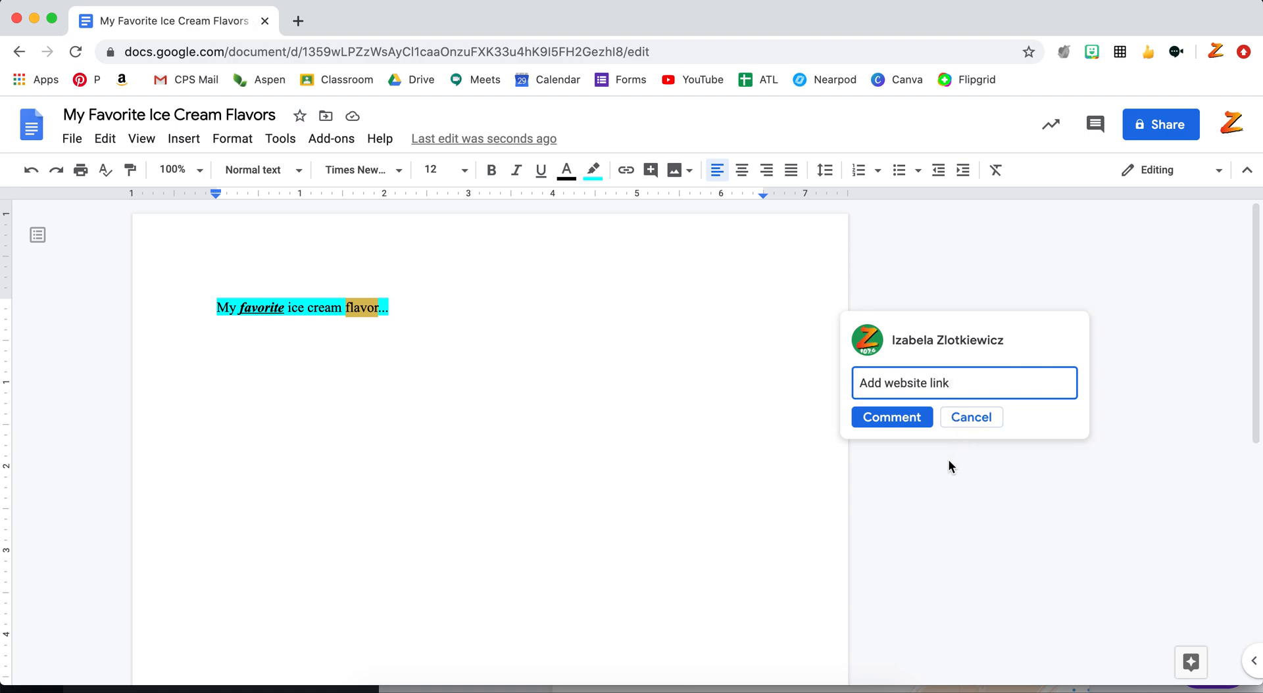
{"action": "left_click", "coordinate": [882, 418]}
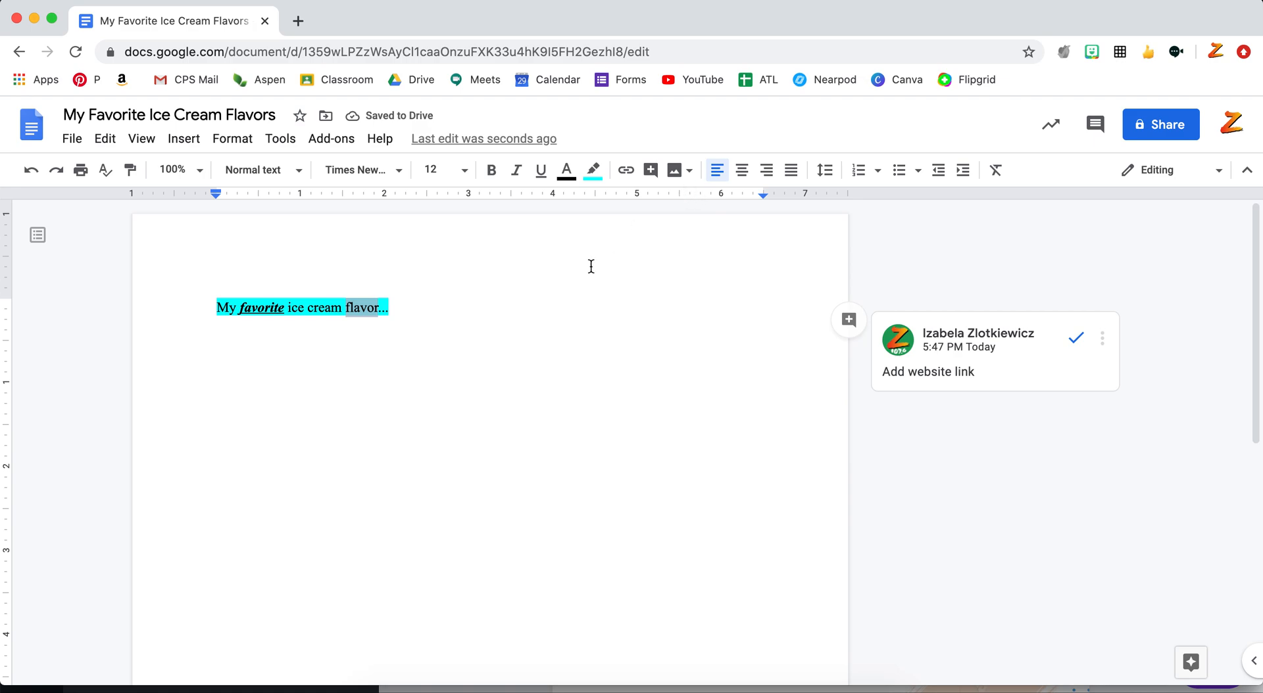
- Add a blank line below the sentence and look at the sources available for inserting an image
{"action": "left_click", "coordinate": [550, 307]}
{"action": "key", "text": "Return"}
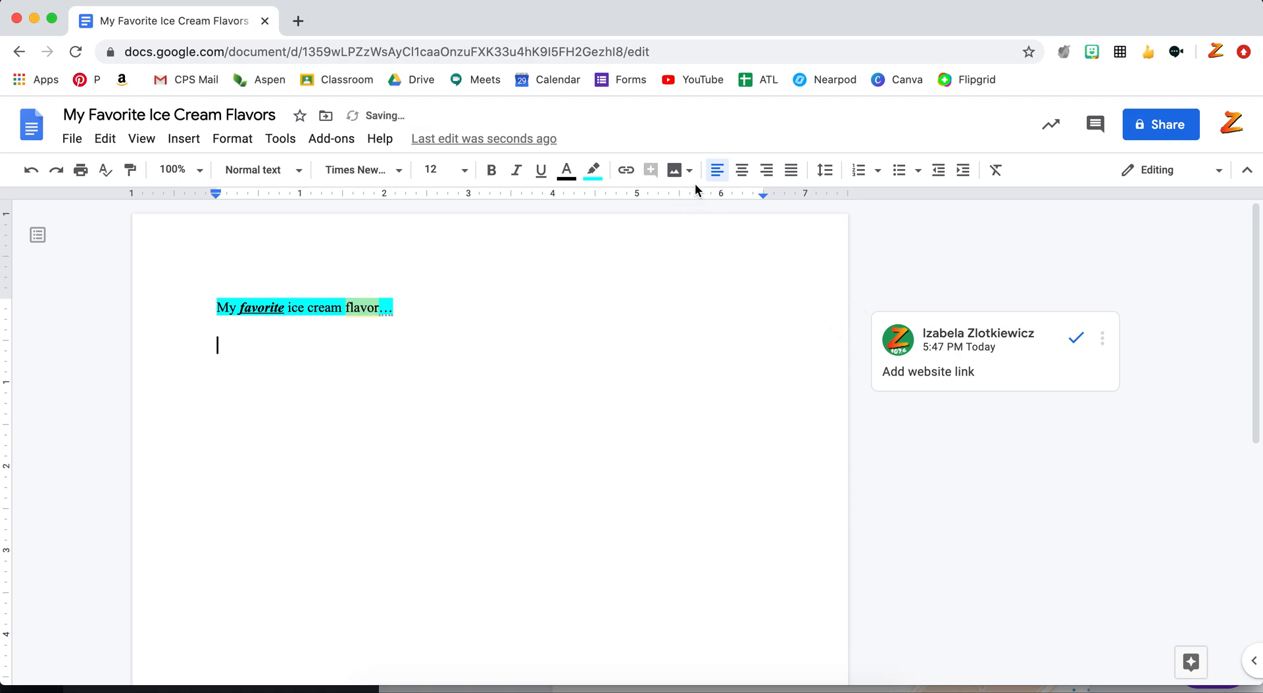
{"action": "left_click", "coordinate": [688, 171]}
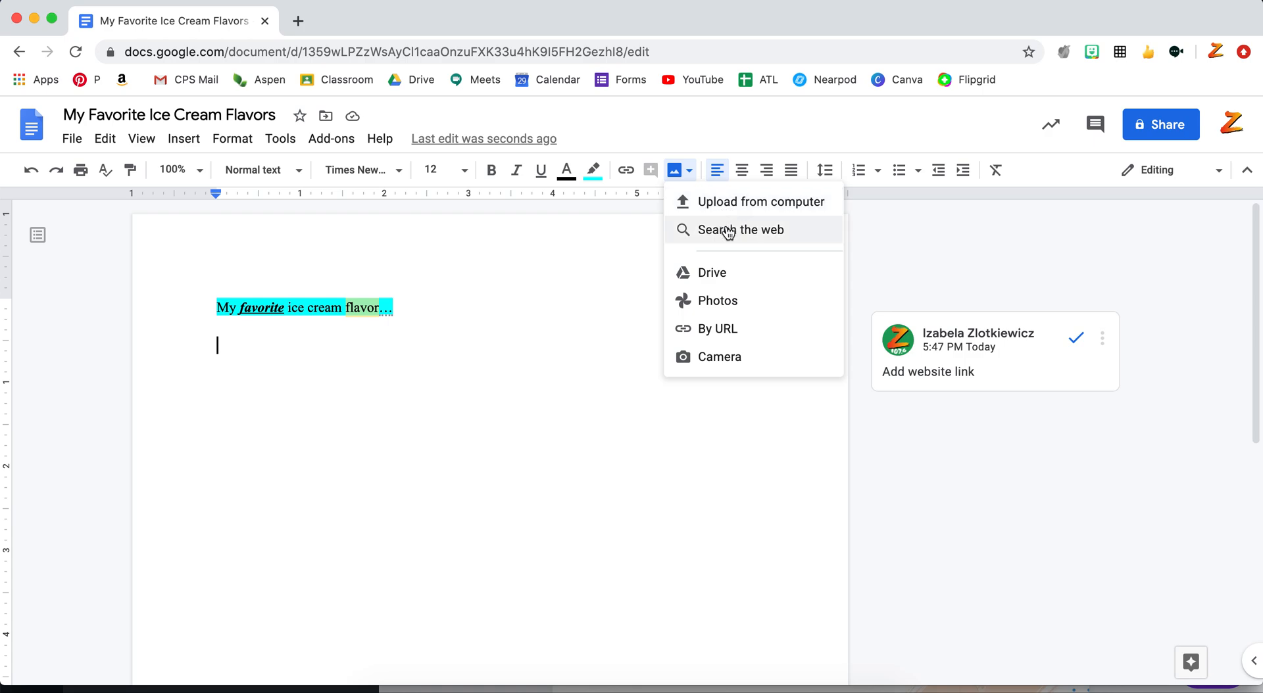
{"action": "left_click", "coordinate": [445, 339]}
{"action": "left_click", "coordinate": [451, 311]}
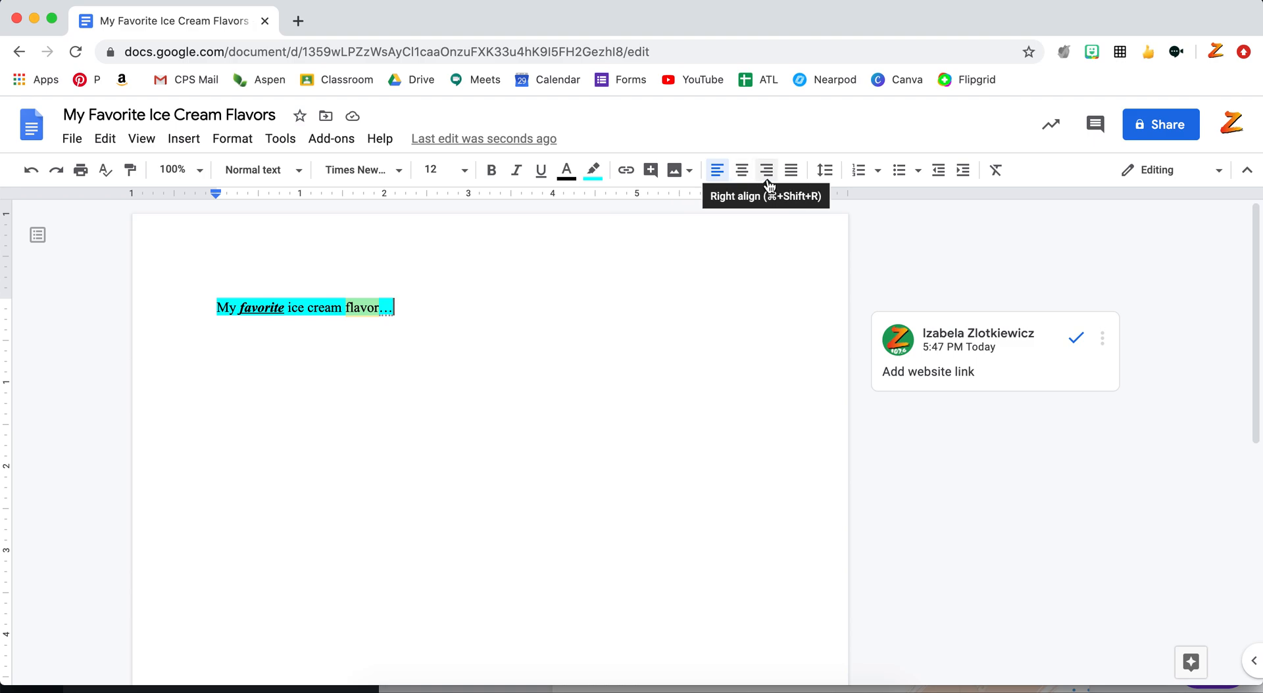
- Try center alignment on the line "My favorite ice cream flavor..." and settle on right alignment
{"action": "left_click", "coordinate": [419, 315]}
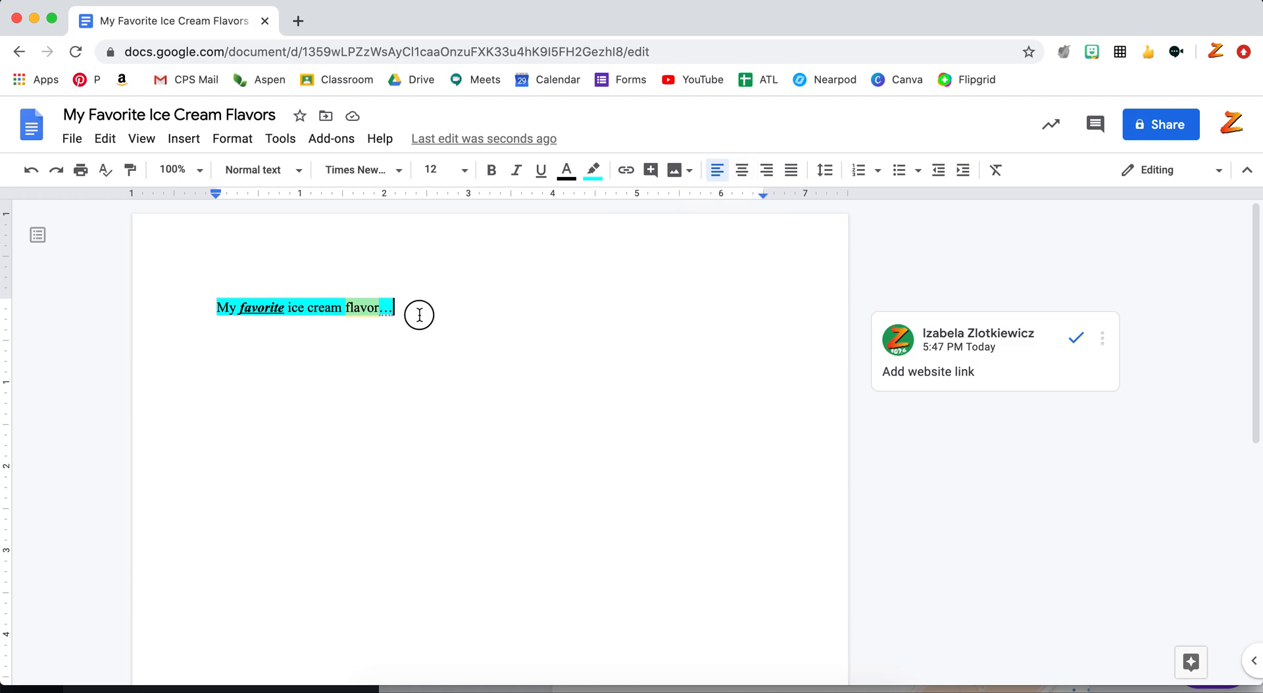
{"action": "left_click_drag", "start_coordinate": [419, 315], "coordinate": [206, 285]}
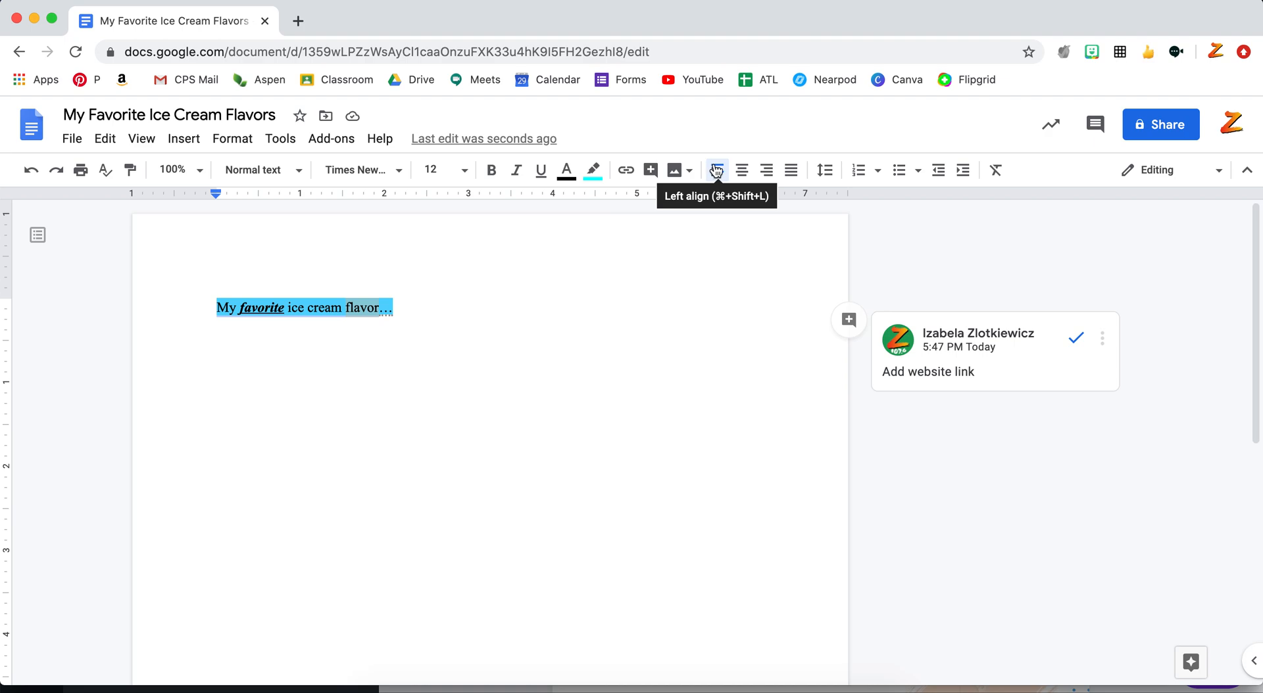
{"action": "left_click", "coordinate": [743, 170]}
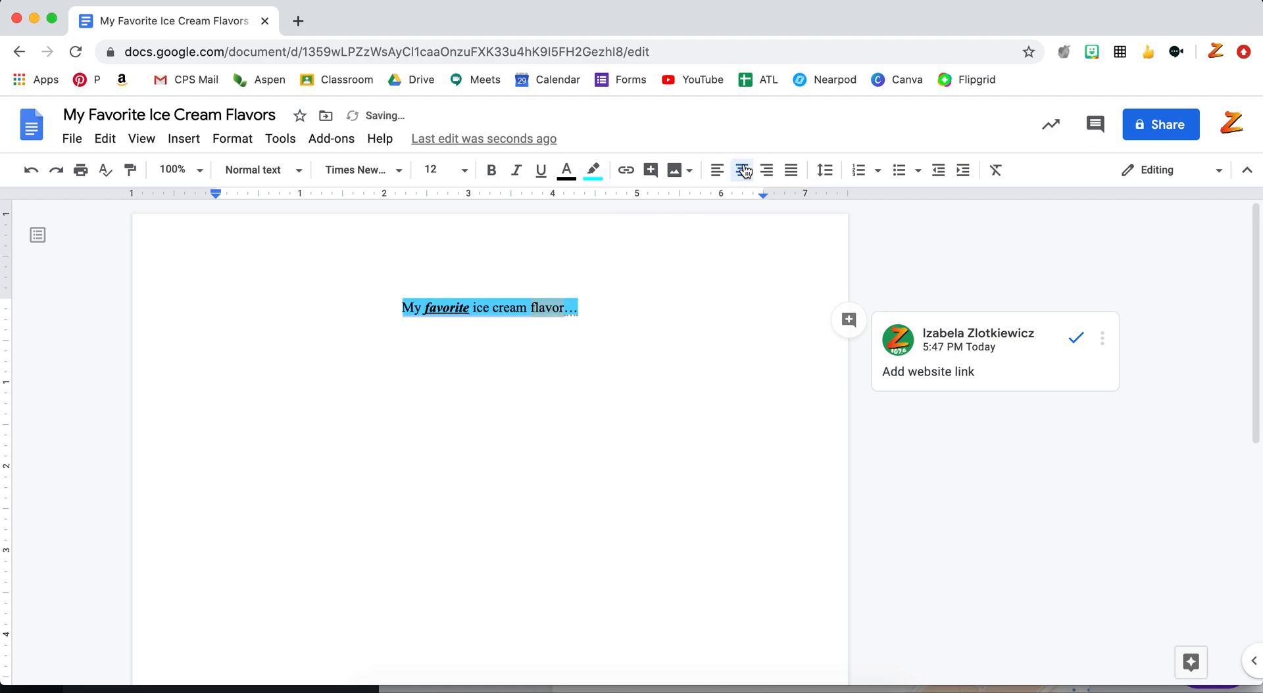
{"action": "left_click", "coordinate": [768, 172]}
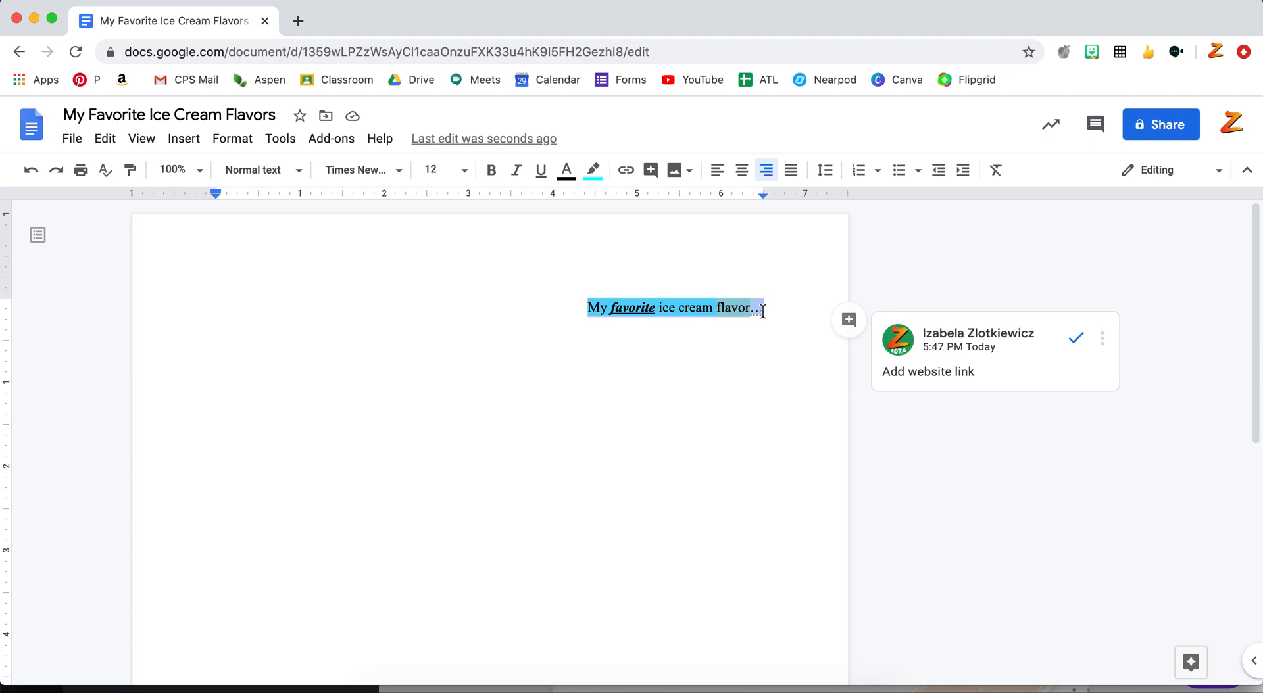
- Set the line spacing of the right-aligned line to Double and check the chosen spacing option
{"action": "left_click", "coordinate": [825, 171]}
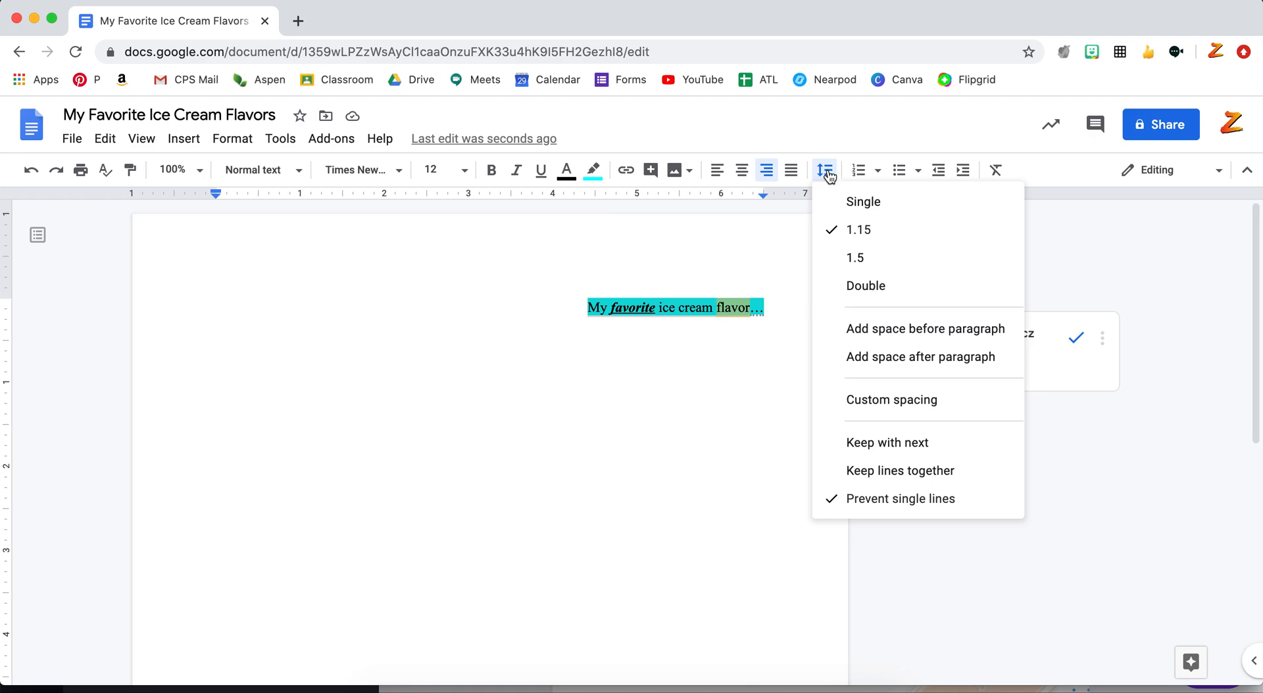
{"action": "left_click", "coordinate": [879, 285]}
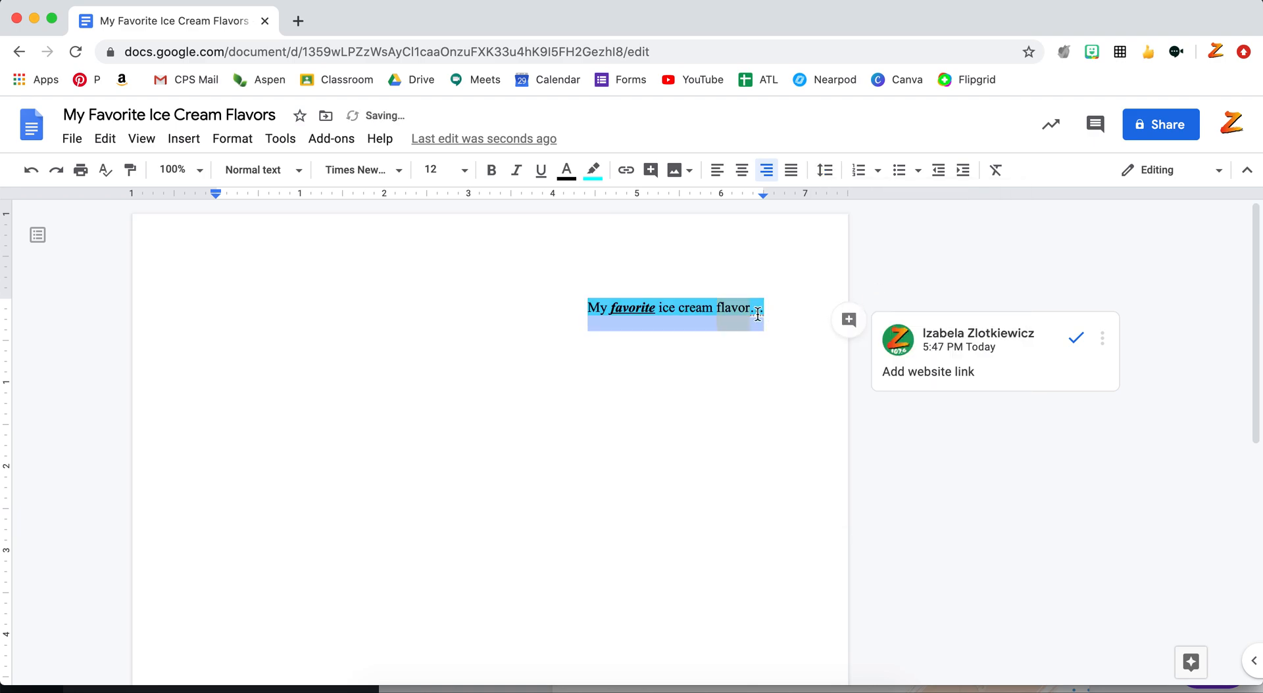
{"action": "left_click", "coordinate": [793, 304]}
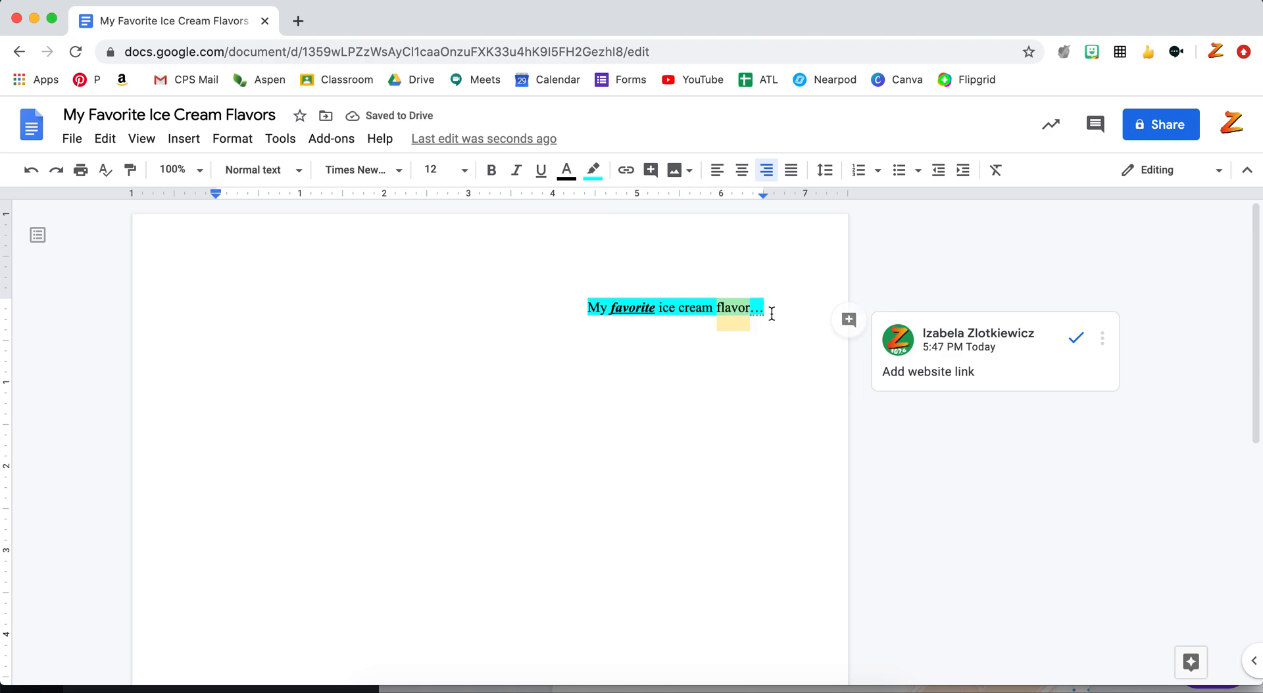
{"action": "left_click_drag", "start_coordinate": [770, 308], "coordinate": [556, 309]}
{"action": "left_click", "coordinate": [831, 173]}
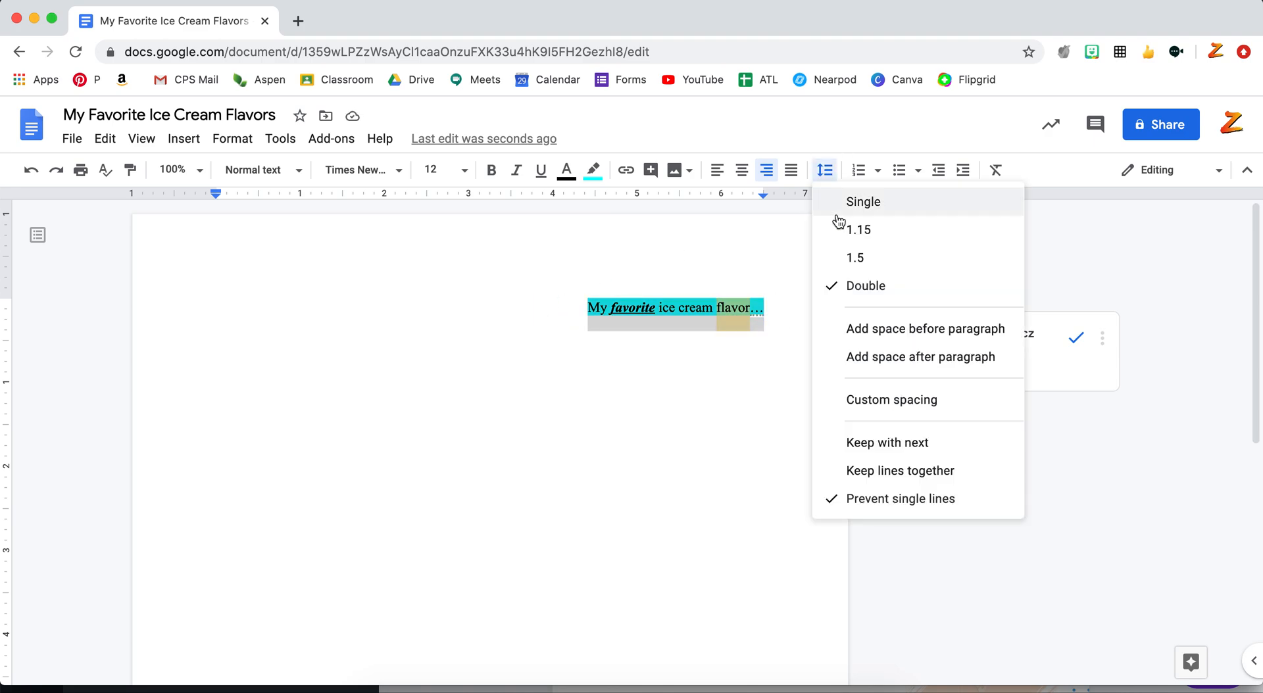
{"action": "left_click", "coordinate": [797, 330]}
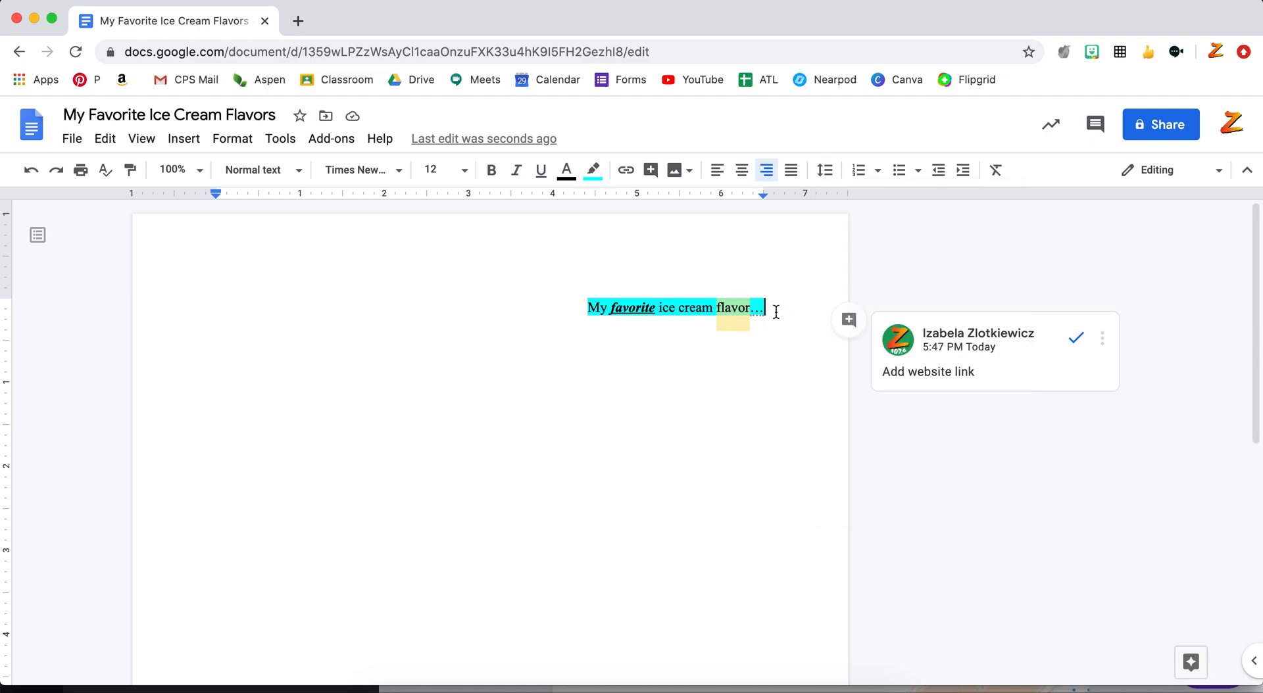
- Copy the line "My favorite ice cream flavor..." and paste it twice on new lines below, ending with an empty line
{"action": "left_click_drag", "start_coordinate": [775, 313], "coordinate": [511, 300]}
{"action": "key", "text": "super+c"}
{"action": "key", "text": "Right"}
{"action": "key", "text": "Return"}
{"action": "key", "text": "super+v"}
{"action": "key", "text": "super+shift+e"}
{"action": "key", "text": "super+shift+l"}
{"action": "key", "text": "BackSpace"}
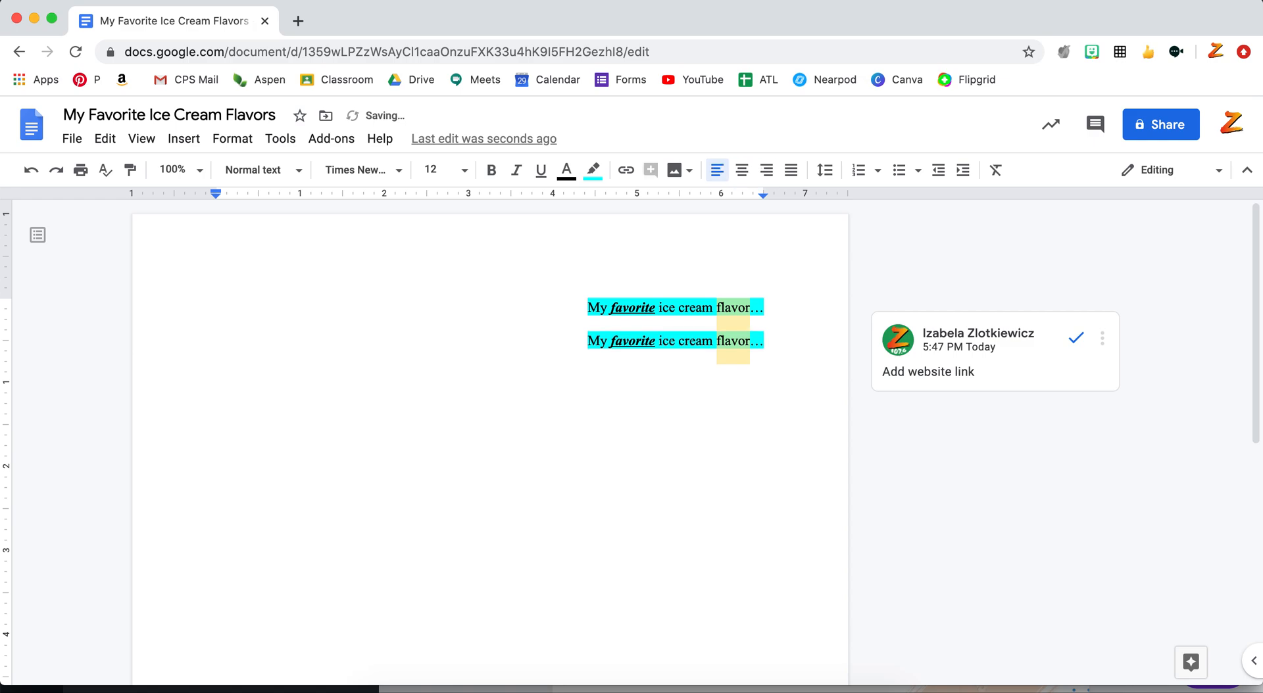
{"action": "key", "text": "super+v"}
{"action": "key", "text": "Return"}
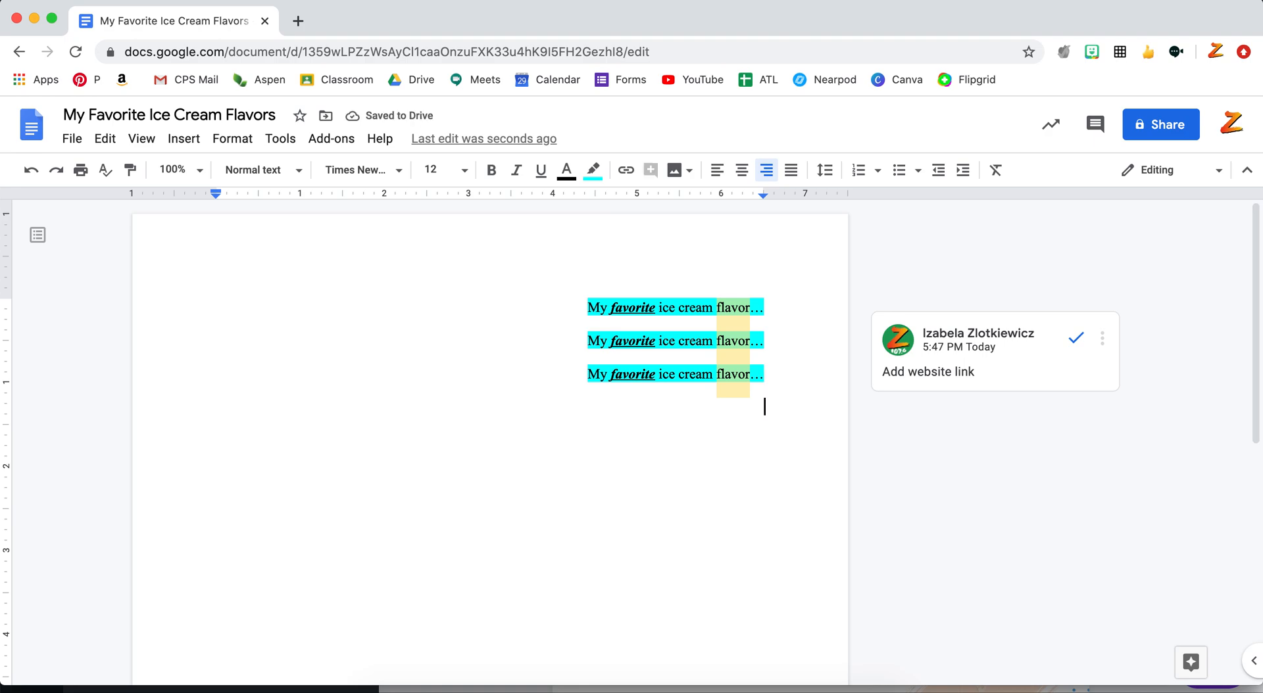
- Set the line spacing of all three "My favorite ice cream flavor..." lines to Single
{"action": "key", "text": "Return"}
{"action": "left_click_drag", "start_coordinate": [775, 372], "coordinate": [581, 304]}
{"action": "left_click", "coordinate": [825, 170]}
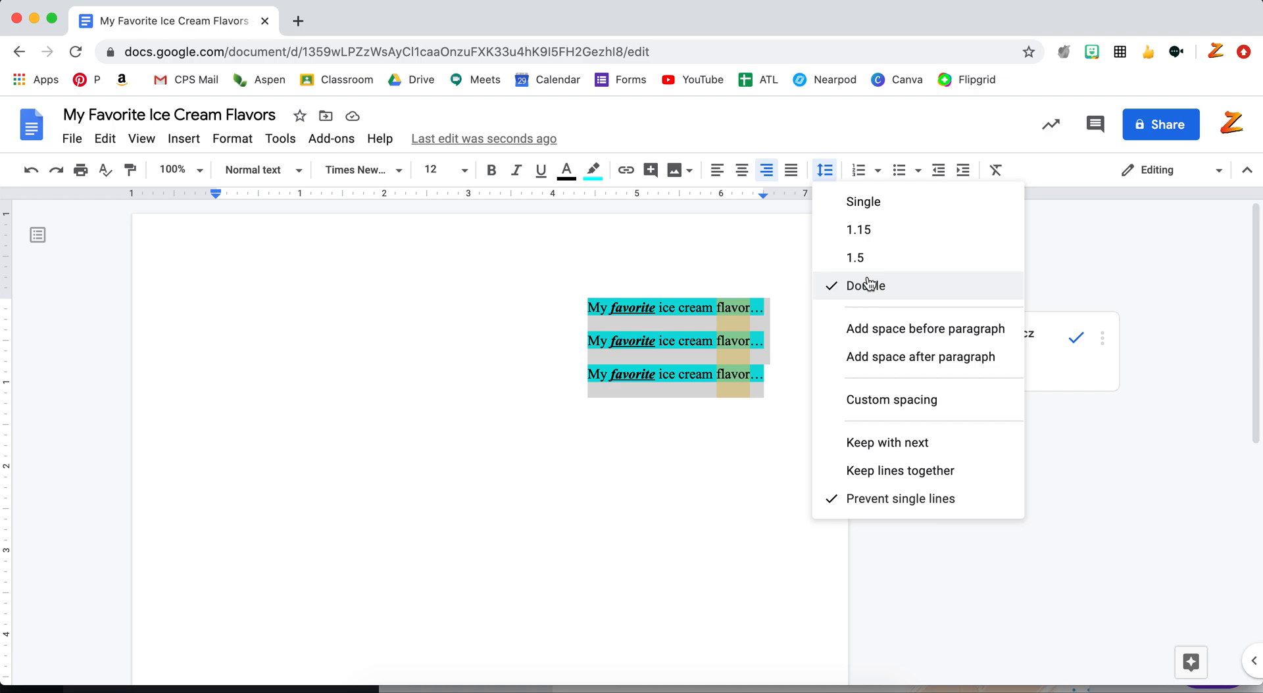
{"action": "left_click", "coordinate": [864, 201]}
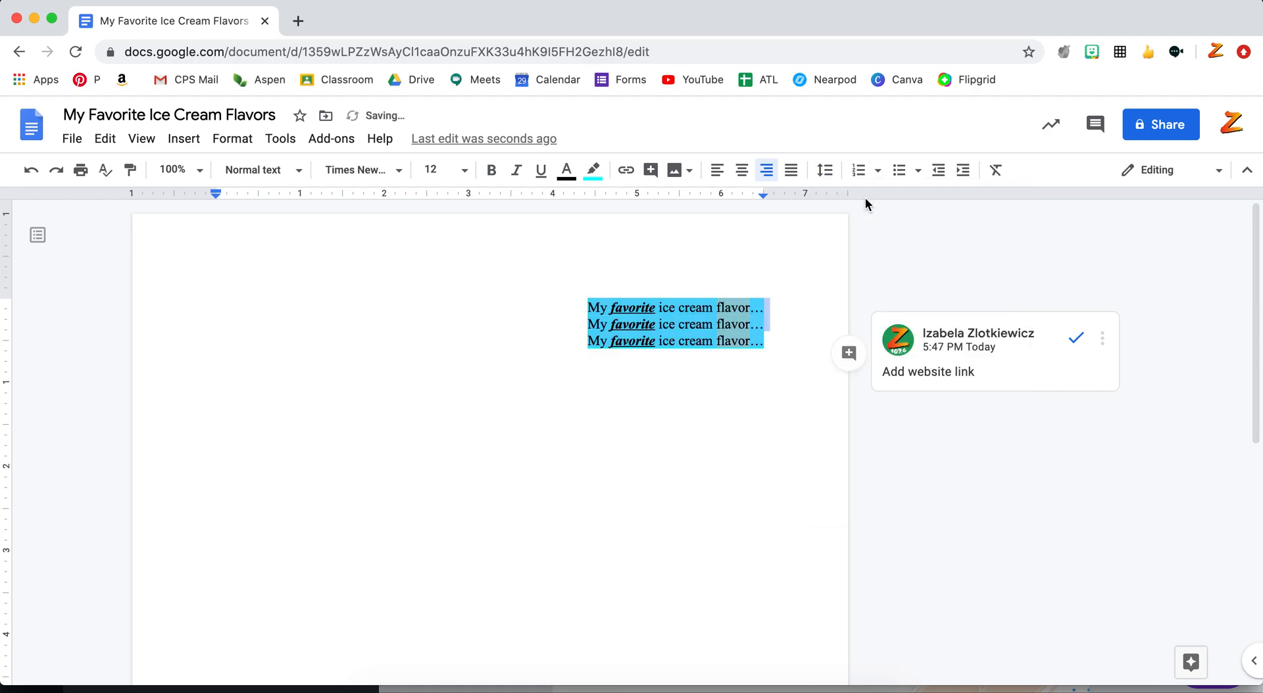
- Add two blank lines between each of the three "My favorite ice cream flavor..." lines to space them apart manually
{"action": "left_click", "coordinate": [770, 300]}
{"action": "key", "text": "Return"}
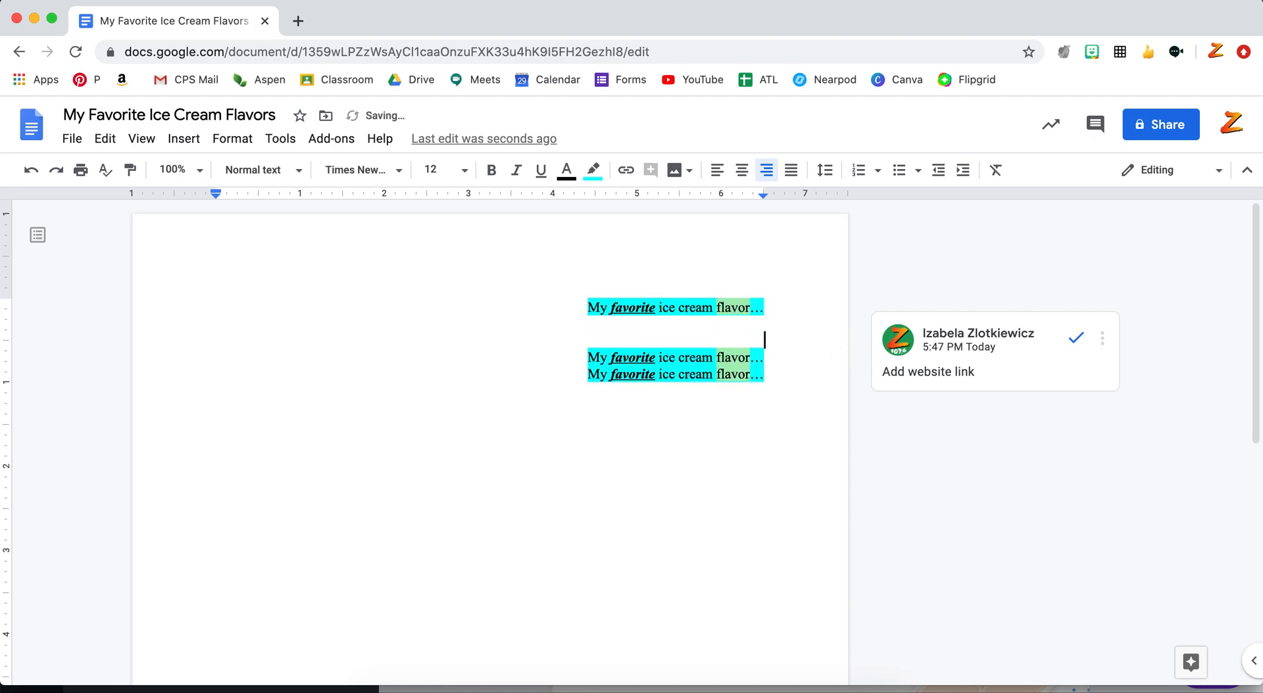
{"action": "left_click", "coordinate": [774, 356]}
{"action": "key", "text": "Return"}
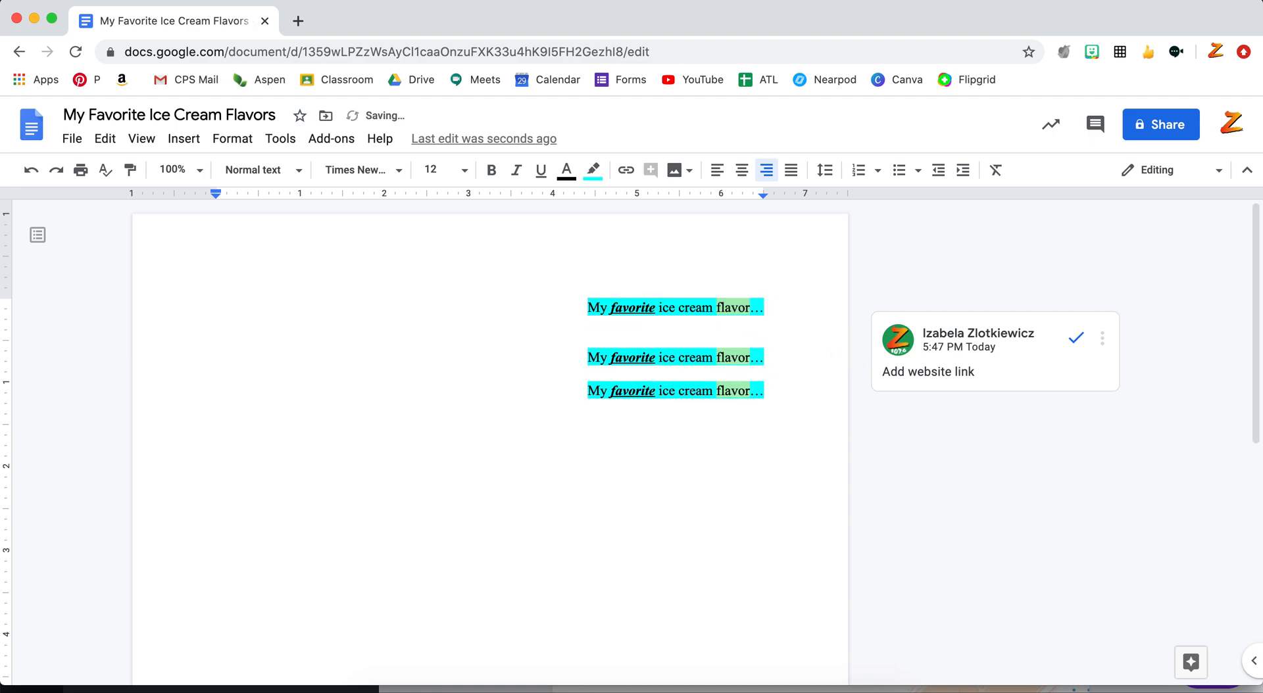
{"action": "key", "text": "Return"}
{"action": "left_click_drag", "start_coordinate": [772, 411], "coordinate": [586, 274]}
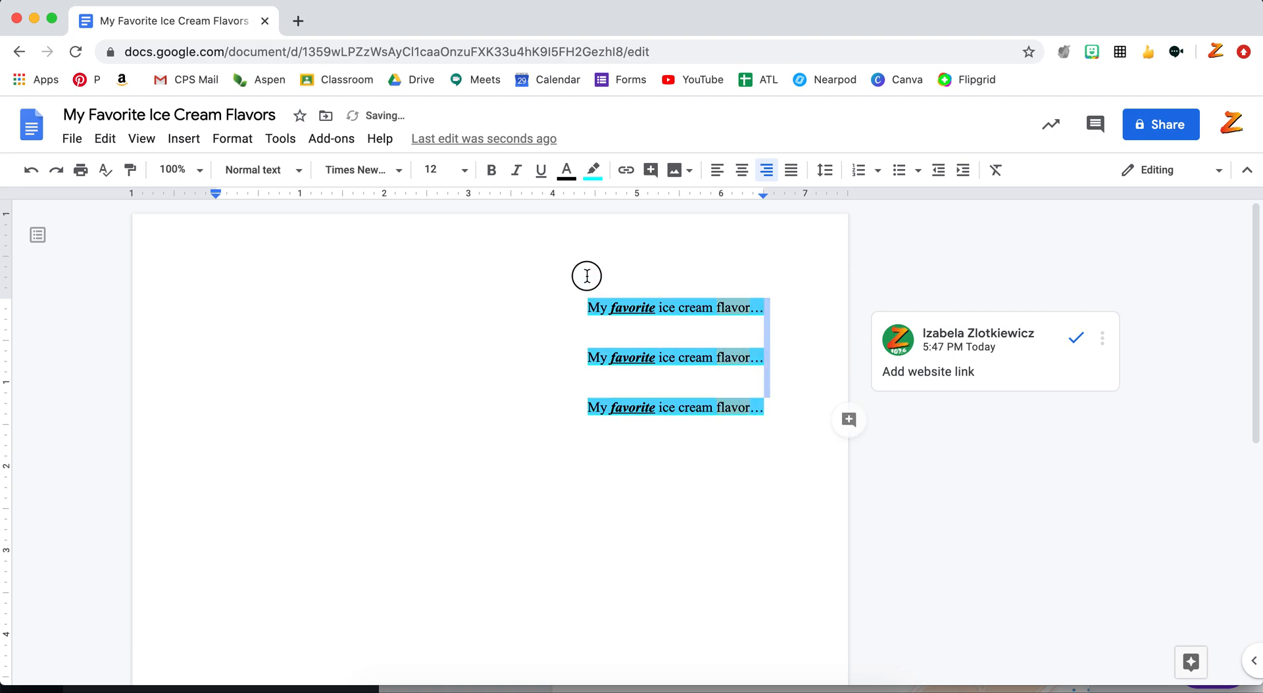
{"action": "left_click", "coordinate": [782, 308]}
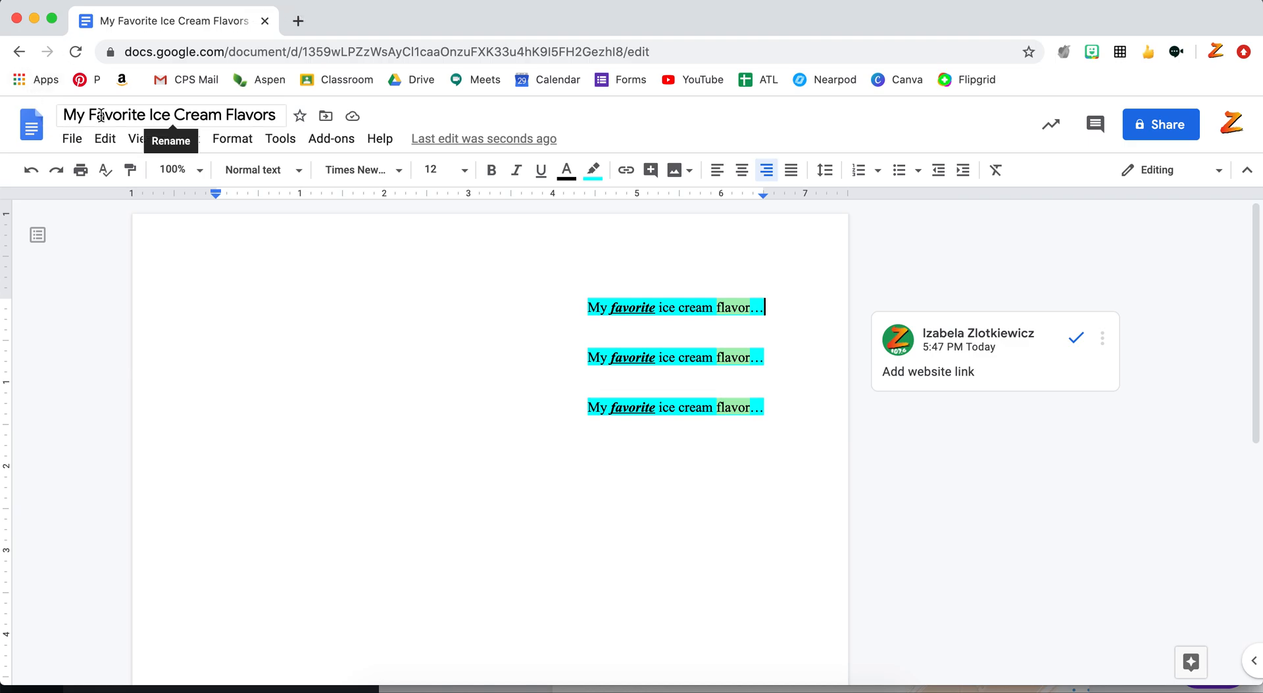
{"action": "left_click", "coordinate": [74, 143]}
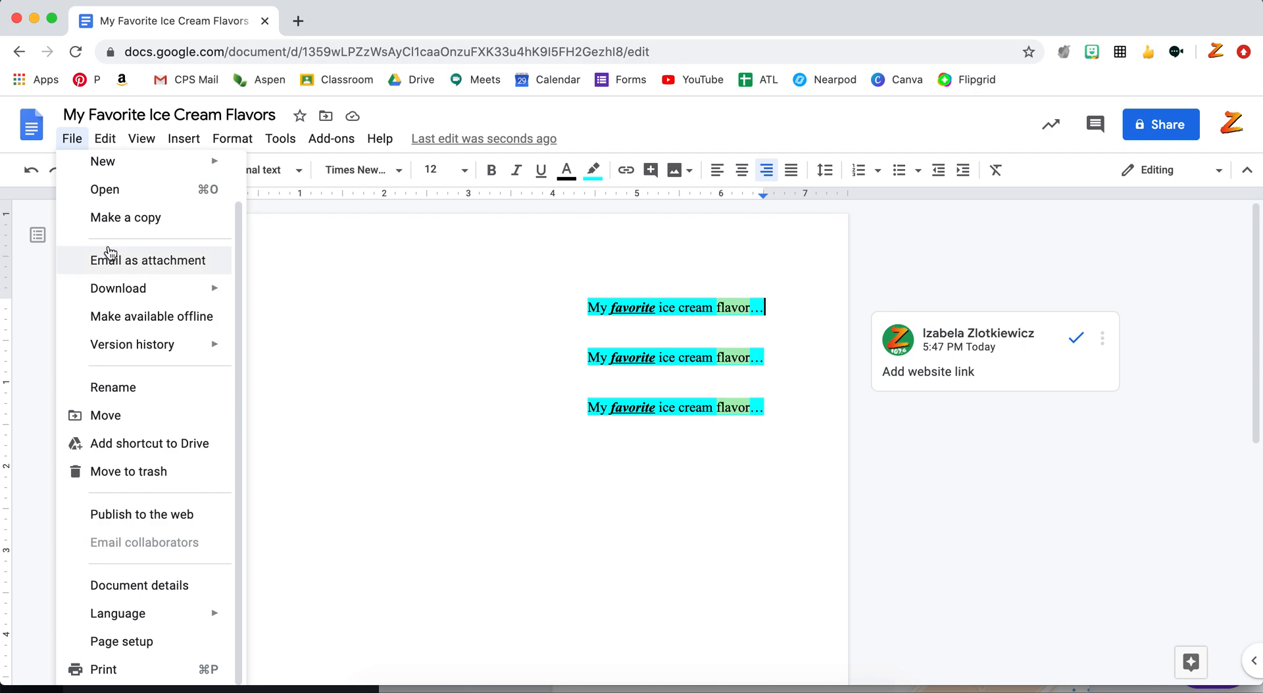
{"action": "left_click", "coordinate": [418, 424]}
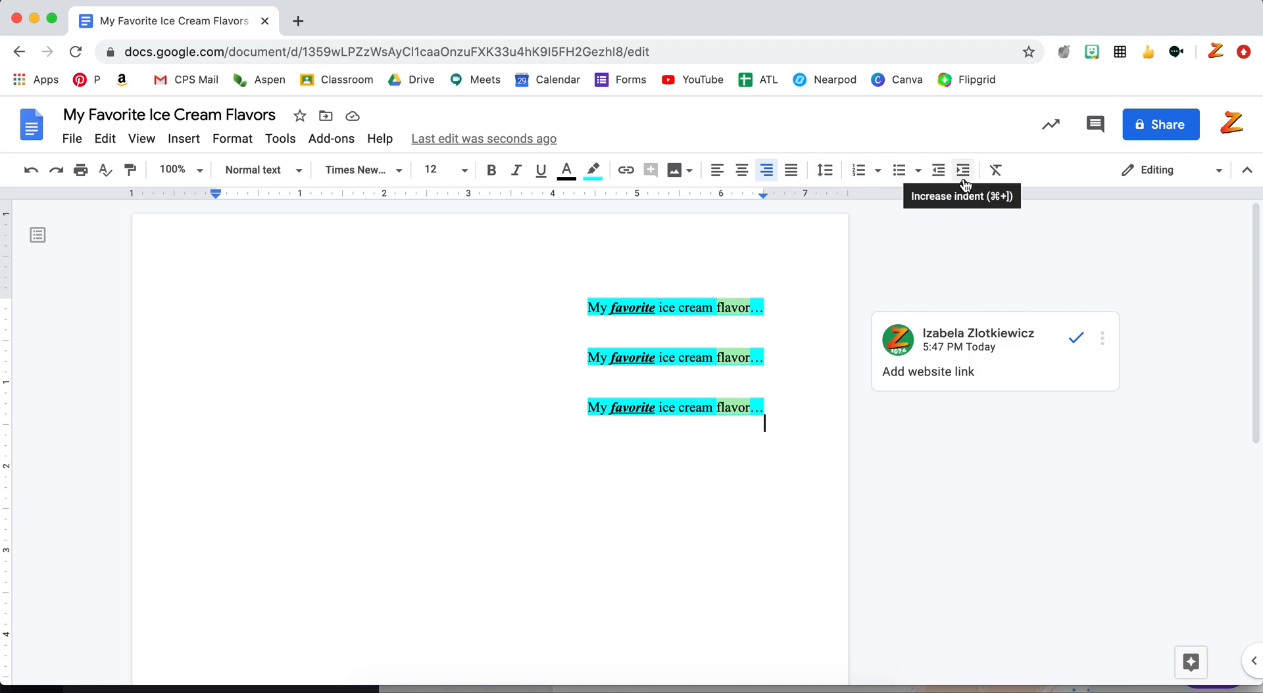
- Share the document with a suggested contact found by first name, giving Editor access, and send the invitation
{"action": "left_click", "coordinate": [1174, 126]}
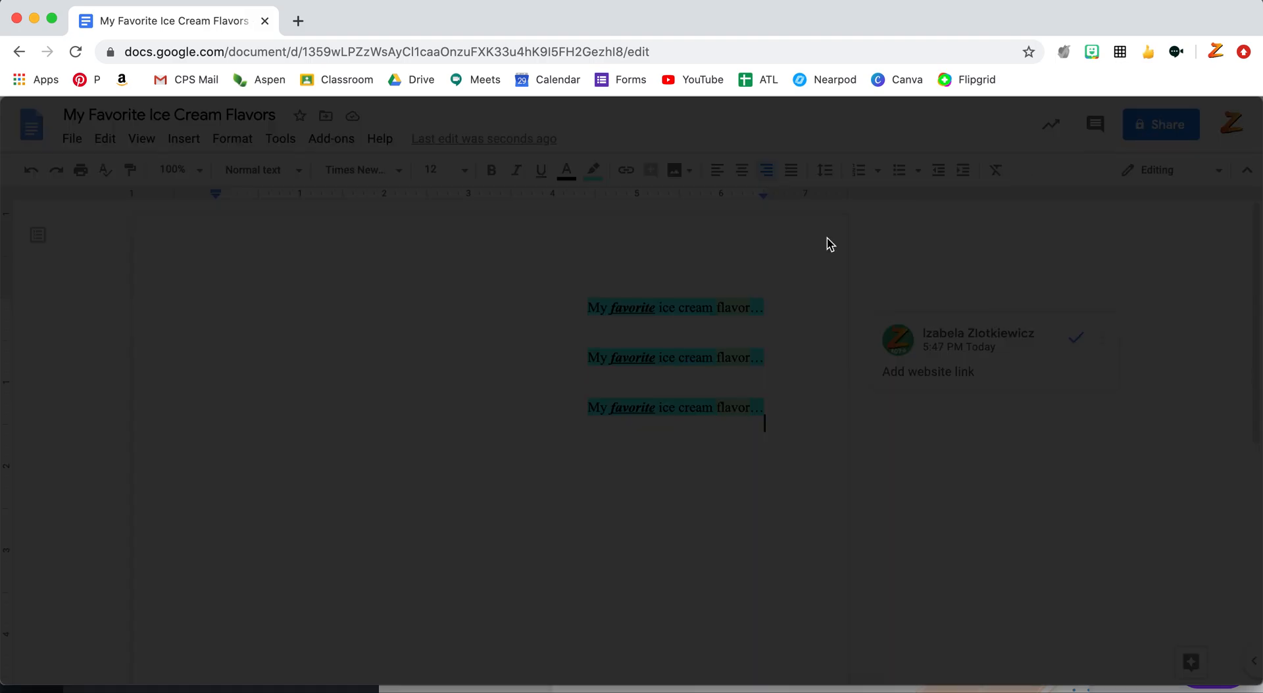
{"action": "type", "text": "broo"}
{"action": "left_click", "coordinate": [637, 353]}
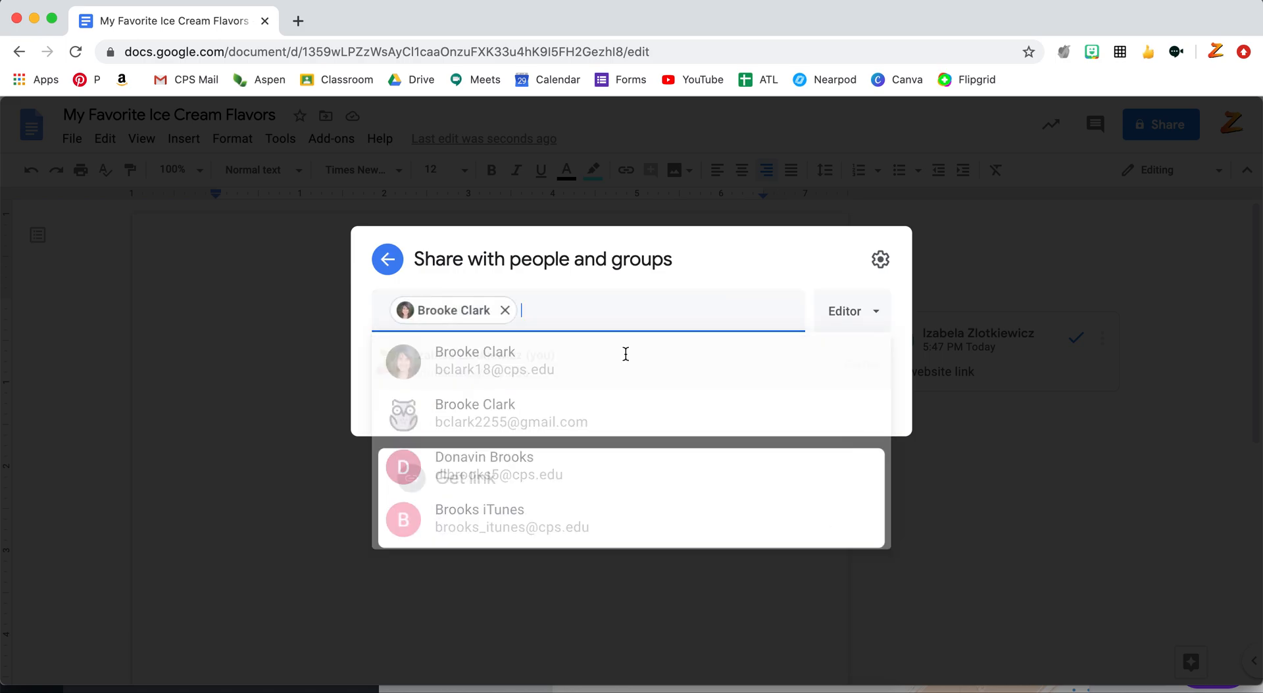
{"action": "left_click", "coordinate": [856, 316]}
{"action": "left_click", "coordinate": [859, 312]}
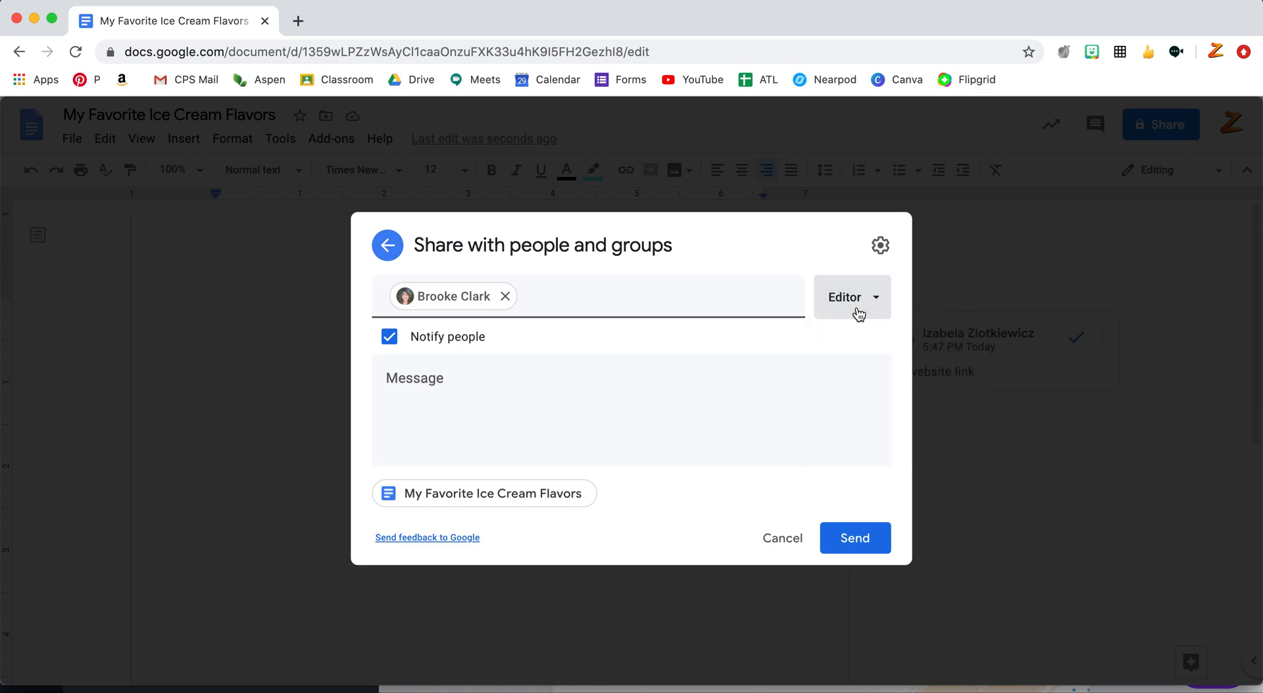
{"action": "left_click", "coordinate": [854, 544]}
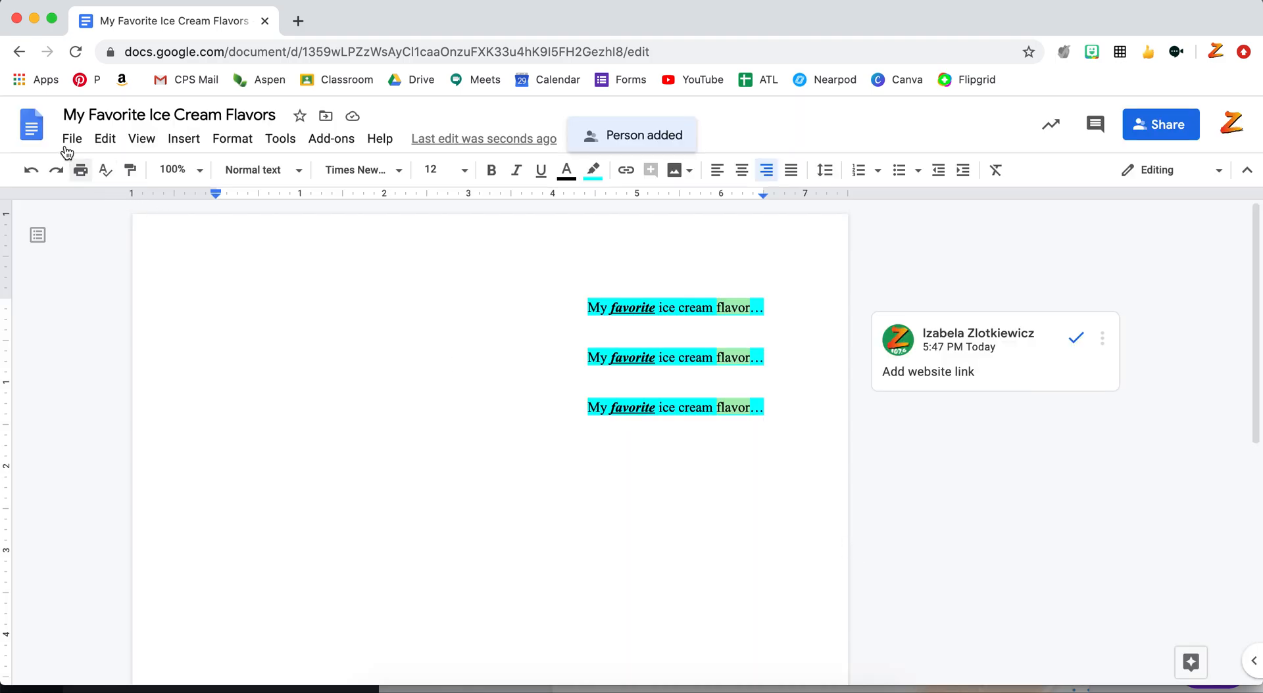
- Look at the version history options offered for the document without choosing one
{"action": "left_click", "coordinate": [71, 139]}
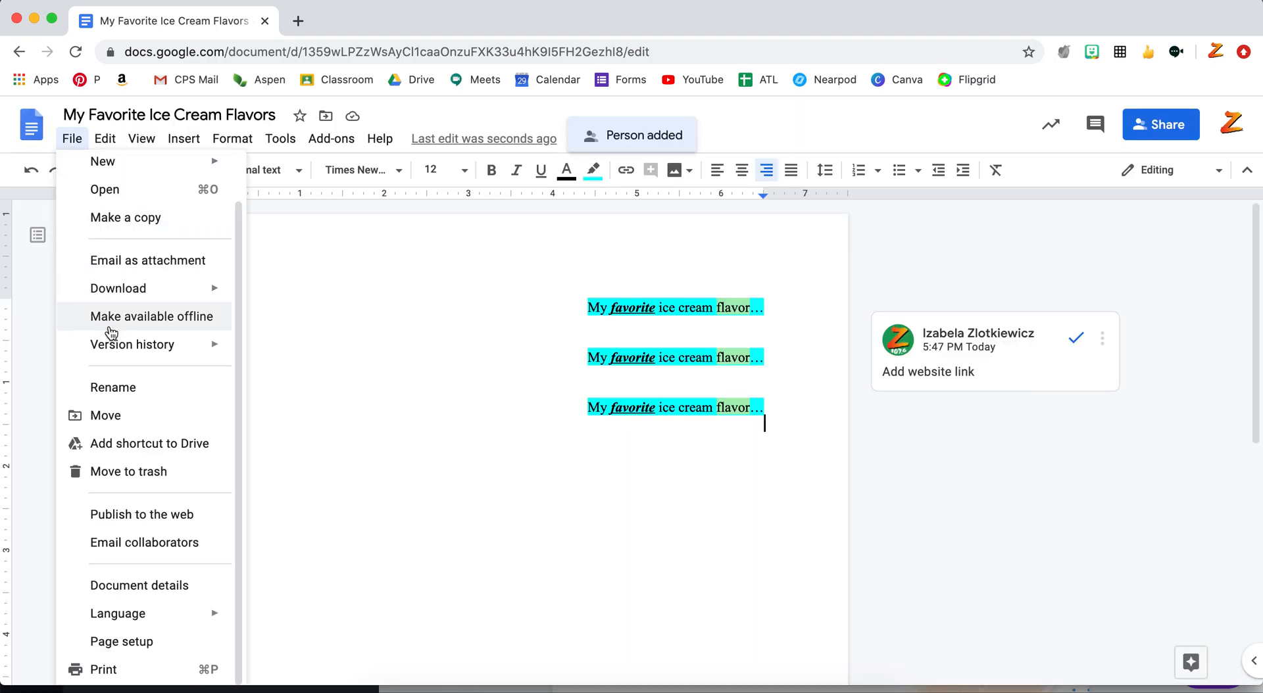
{"action": "mouse_move", "coordinate": [119, 355]}
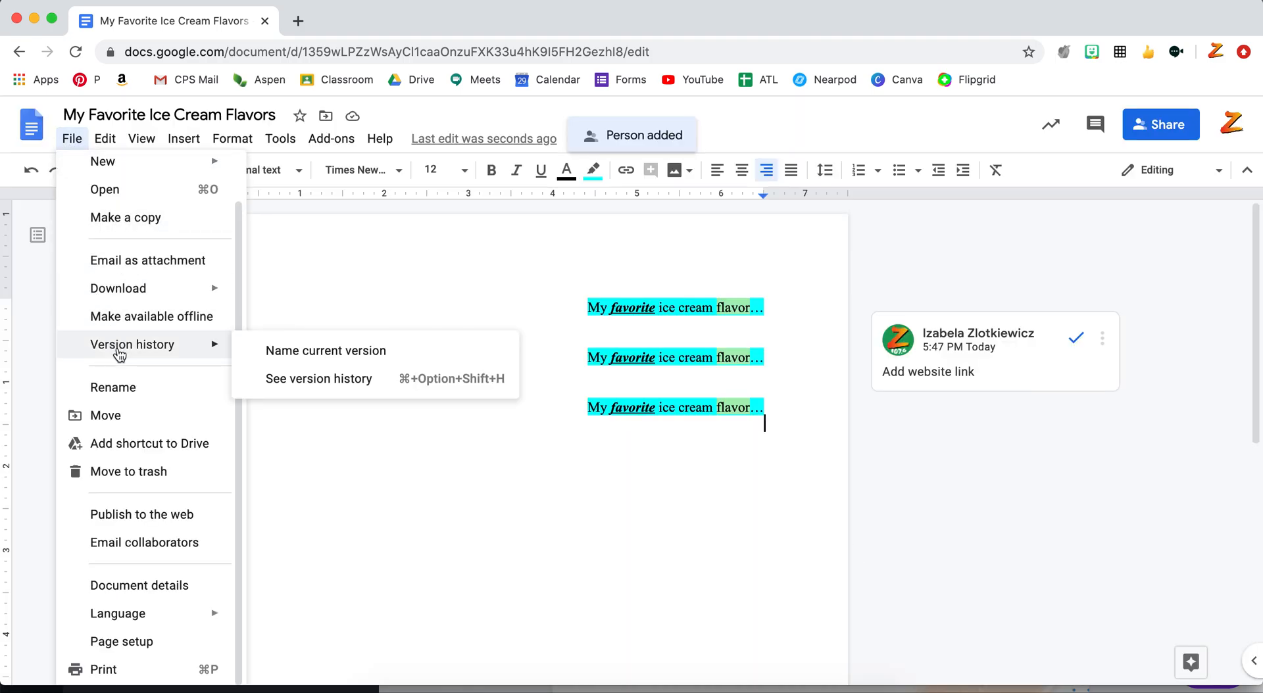
{"action": "left_click", "coordinate": [430, 493]}
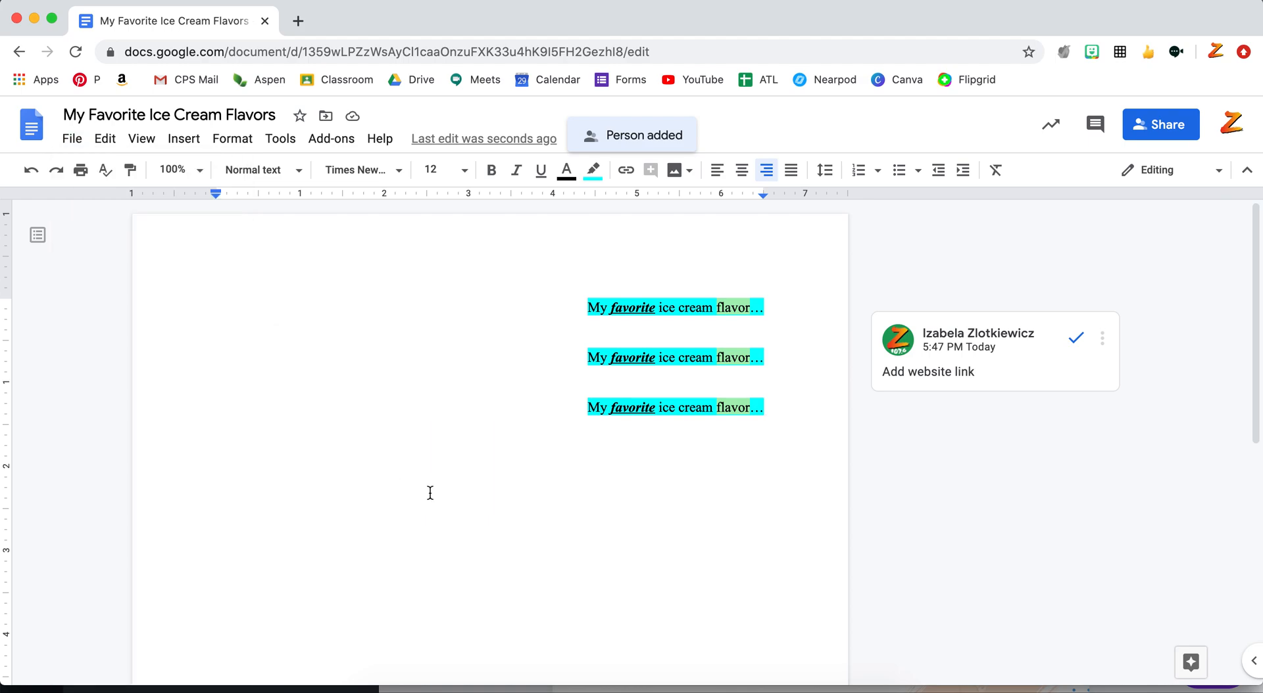